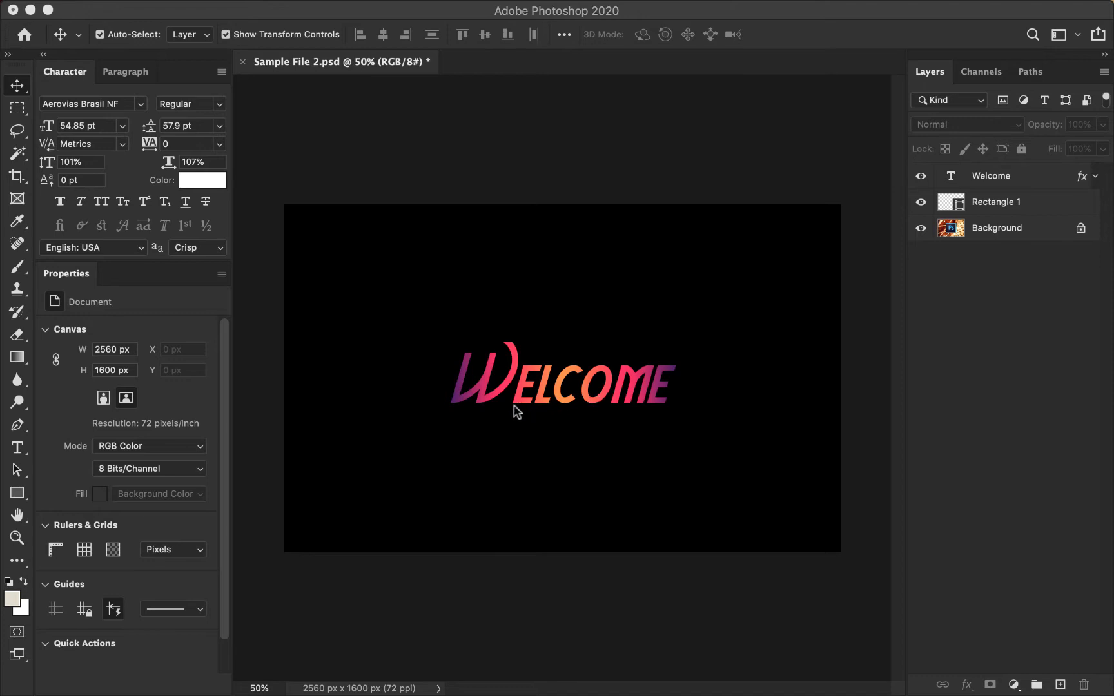
Replace the Welcome text with "Google" and move it near the centre of the canvas.
{"action": "left_click", "coordinate": [618, 361]}
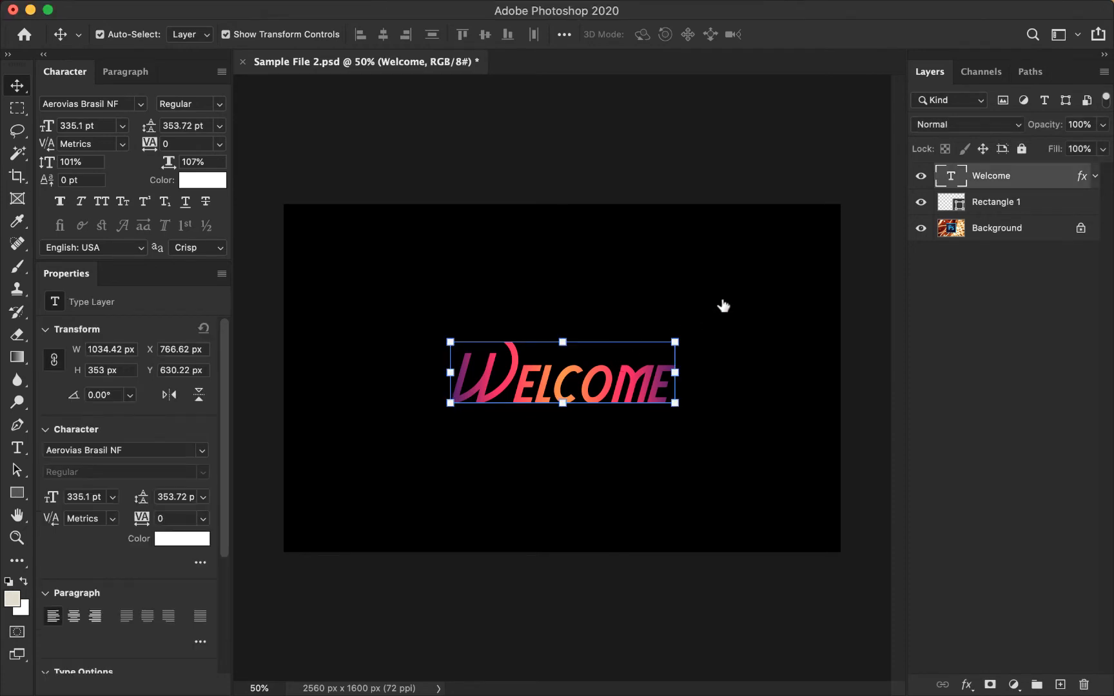
{"action": "double_click", "coordinate": [950, 176]}
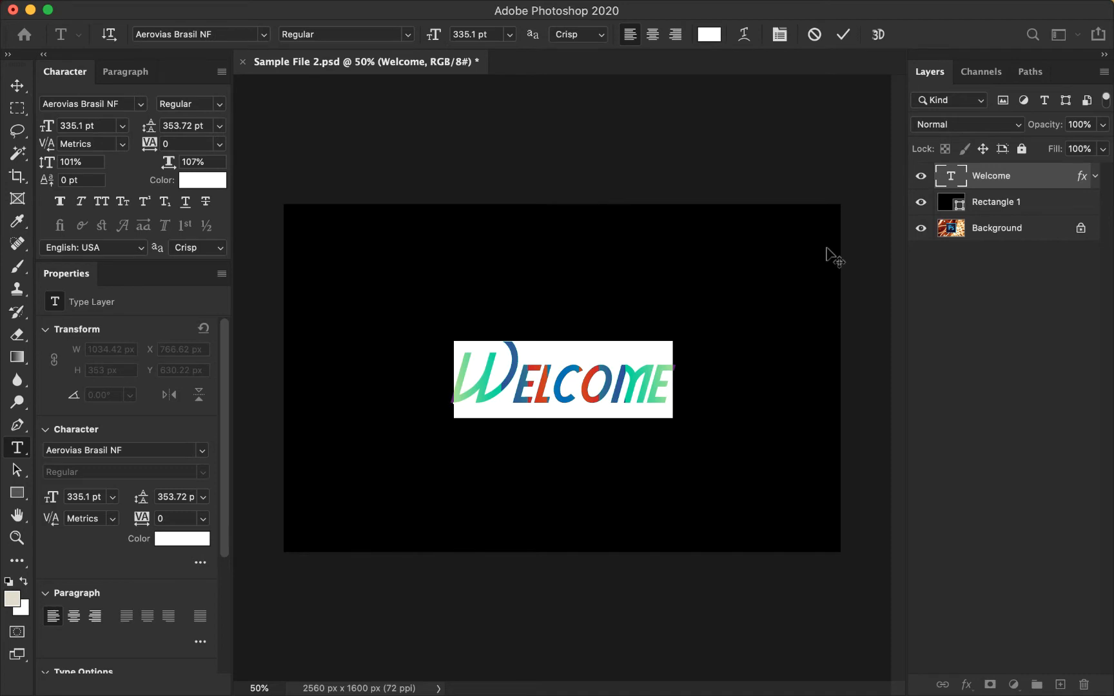
{"action": "type", "text": "Goog"}
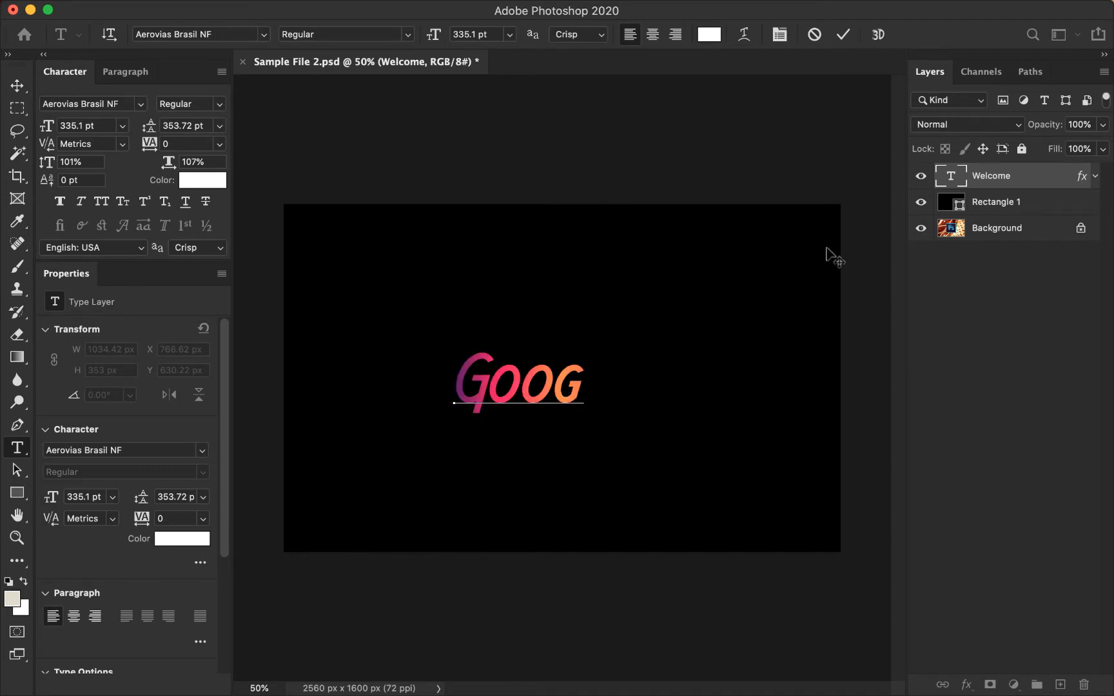
{"action": "type", "text": "le"}
{"action": "key", "text": "Escape"}
{"action": "key", "text": "v"}
{"action": "left_click_drag", "start_coordinate": [497, 391], "coordinate": [496, 390]}
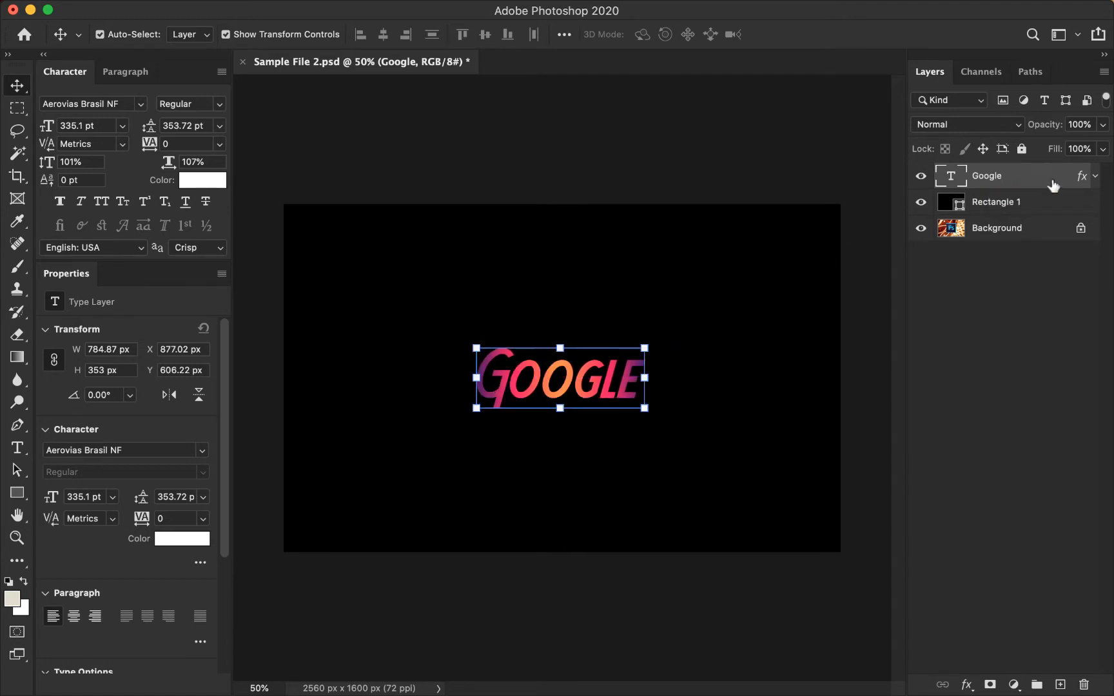
Remove the layer effects from the Google text, set its font to STIXGeneral and centre it on the canvas.
{"action": "left_click_drag", "start_coordinate": [1082, 178], "coordinate": [1086, 688]}
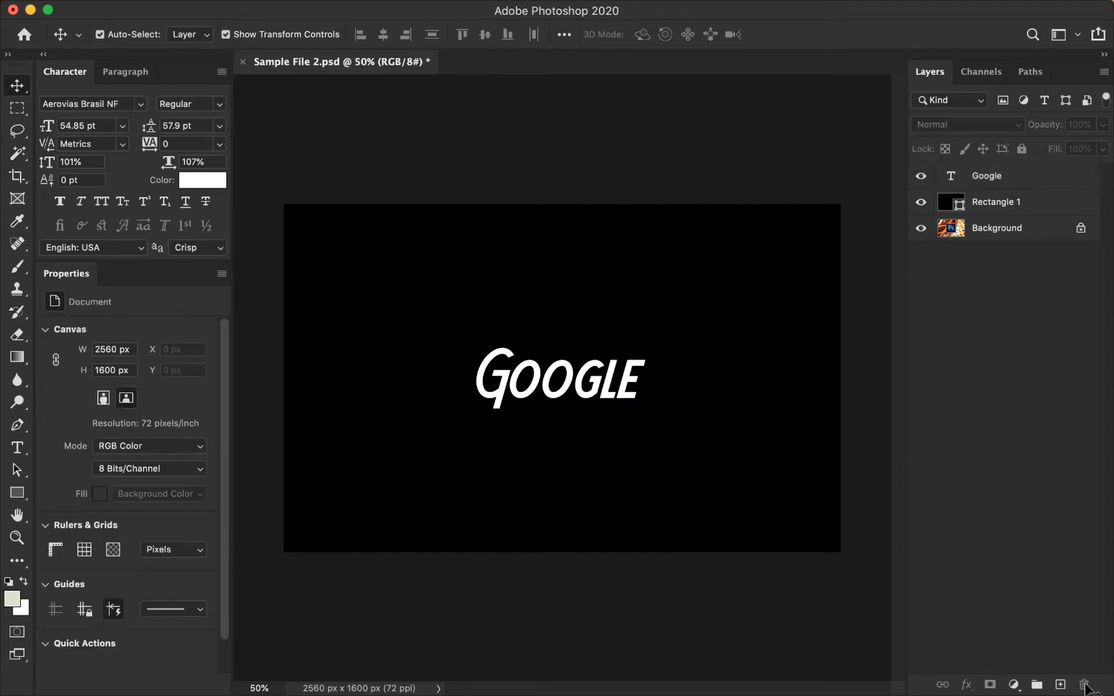
{"action": "left_click", "coordinate": [552, 401]}
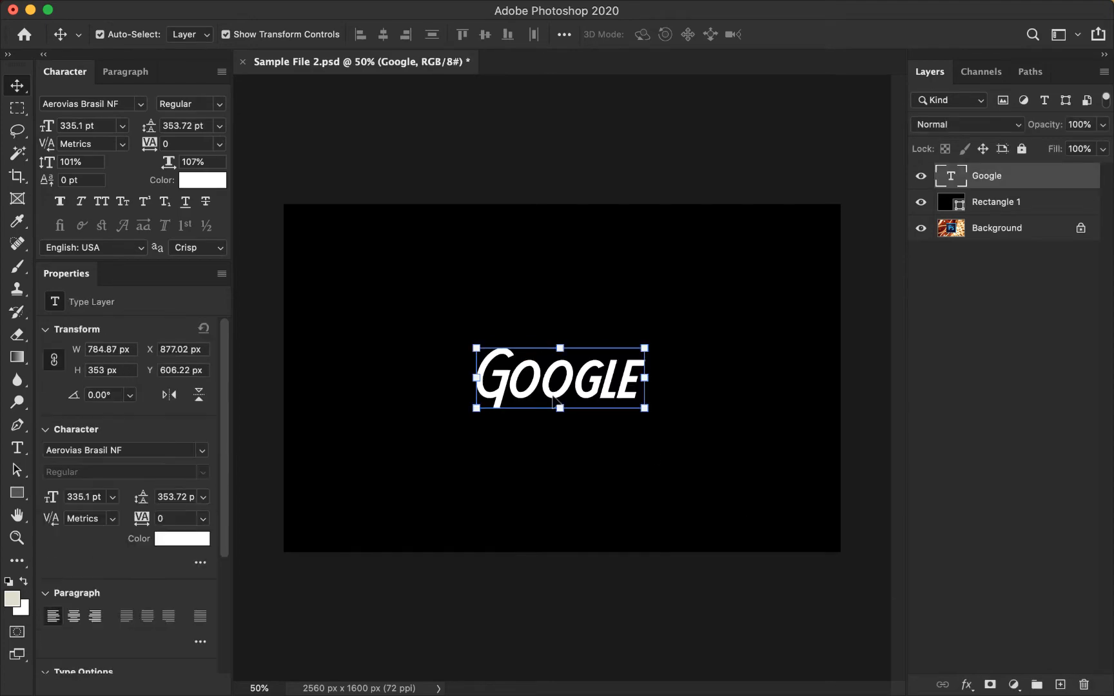
{"action": "left_click", "coordinate": [141, 106]}
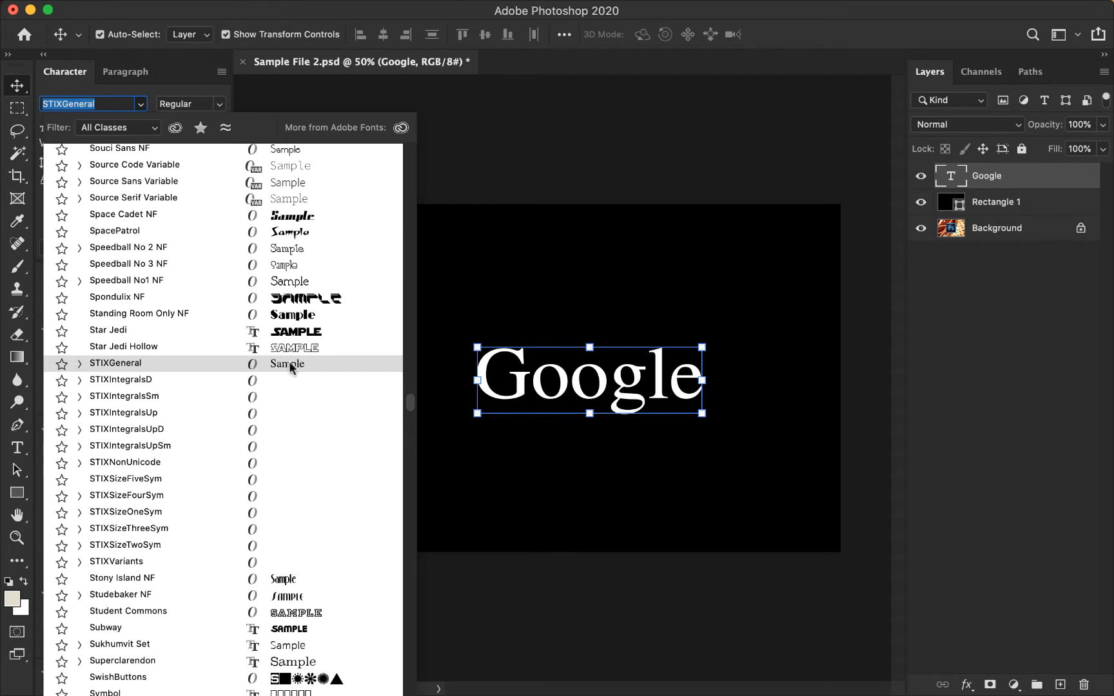
{"action": "left_click", "coordinate": [289, 365]}
{"action": "left_click", "coordinate": [290, 368]}
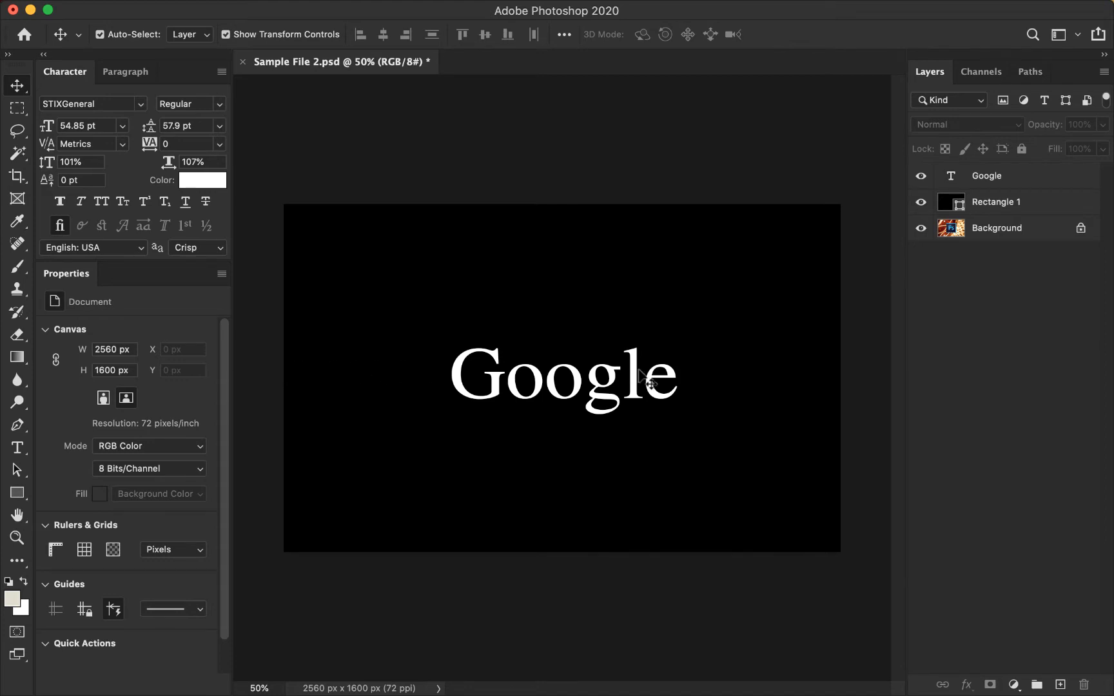
Rasterize the Google type layer.
{"action": "left_click", "coordinate": [503, 386]}
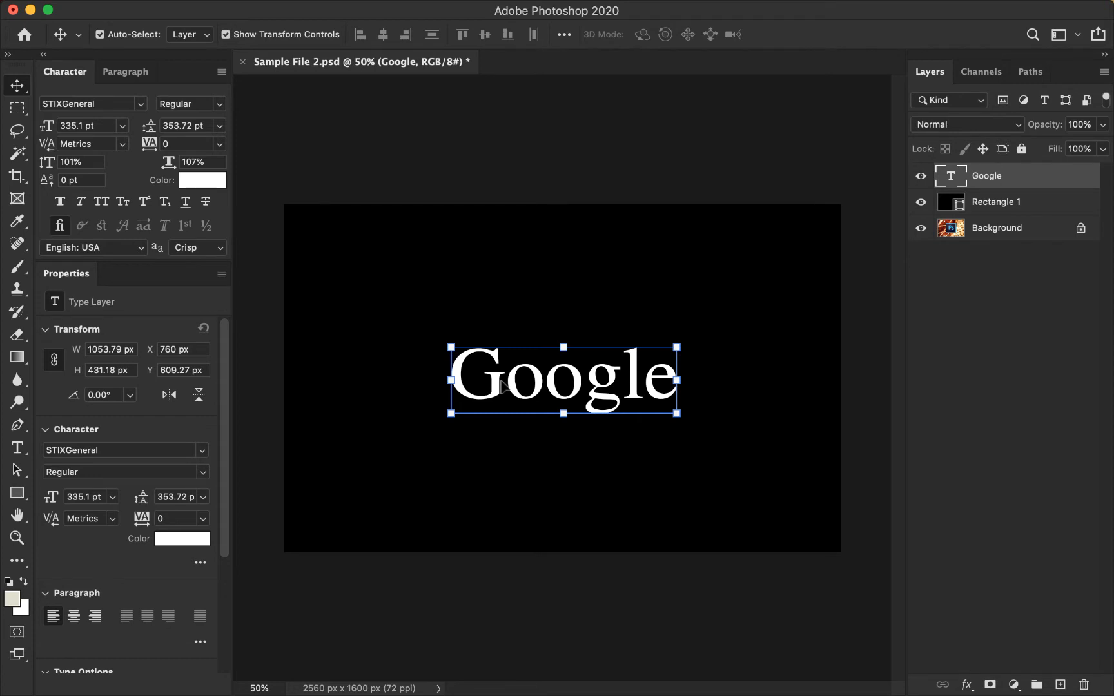
{"action": "right_click", "coordinate": [1016, 179]}
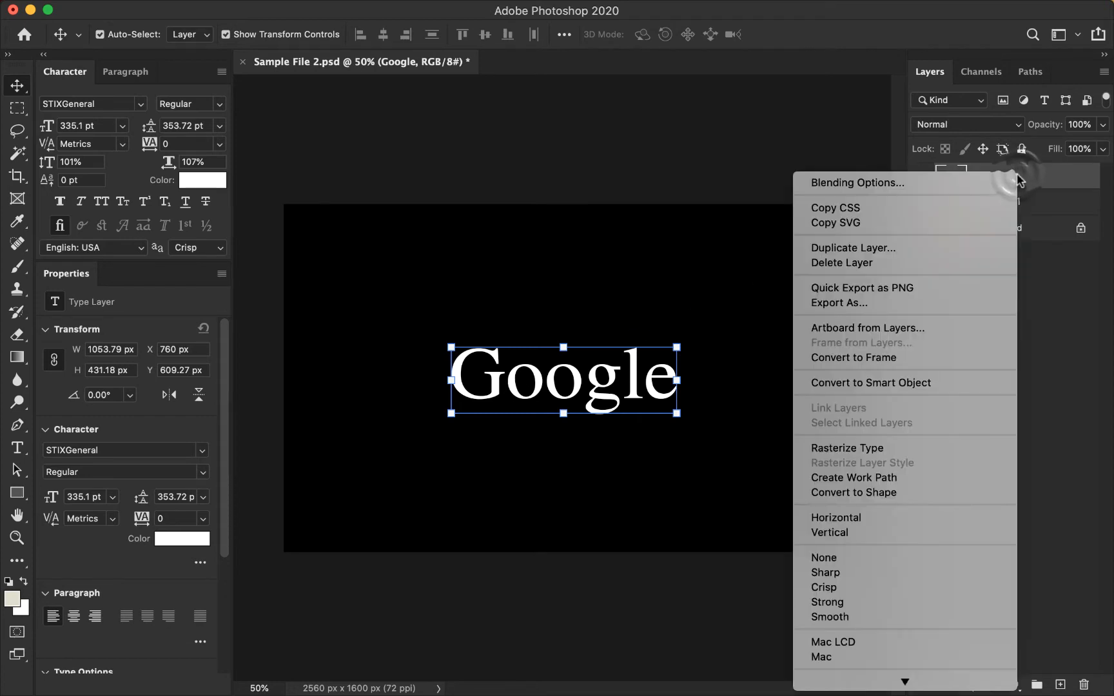
{"action": "left_click", "coordinate": [887, 449]}
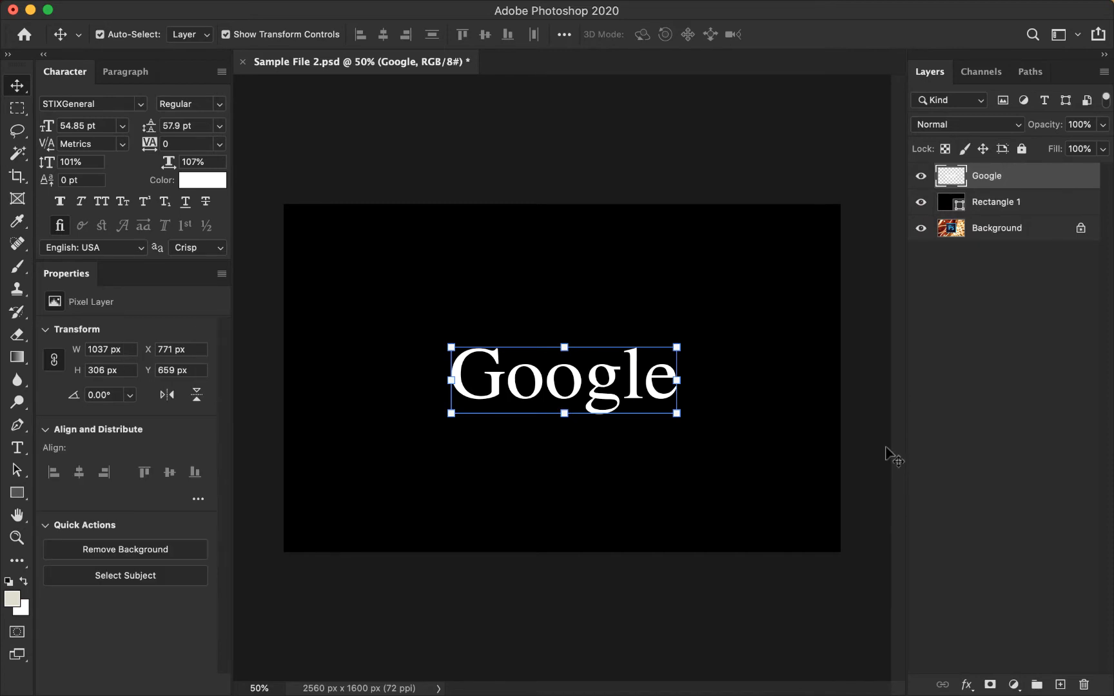
Select the letter G with the Rectangular Marquee and cut it from the Google layer onto its own layer.
{"action": "left_click", "coordinate": [729, 391]}
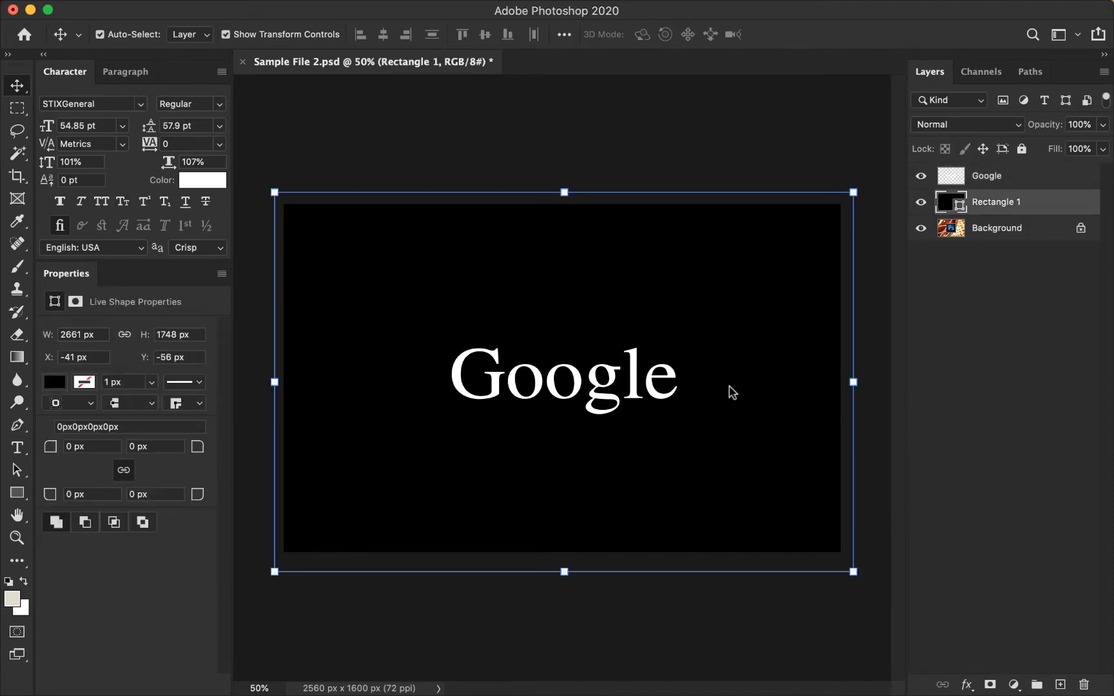
{"action": "left_click", "coordinate": [17, 110]}
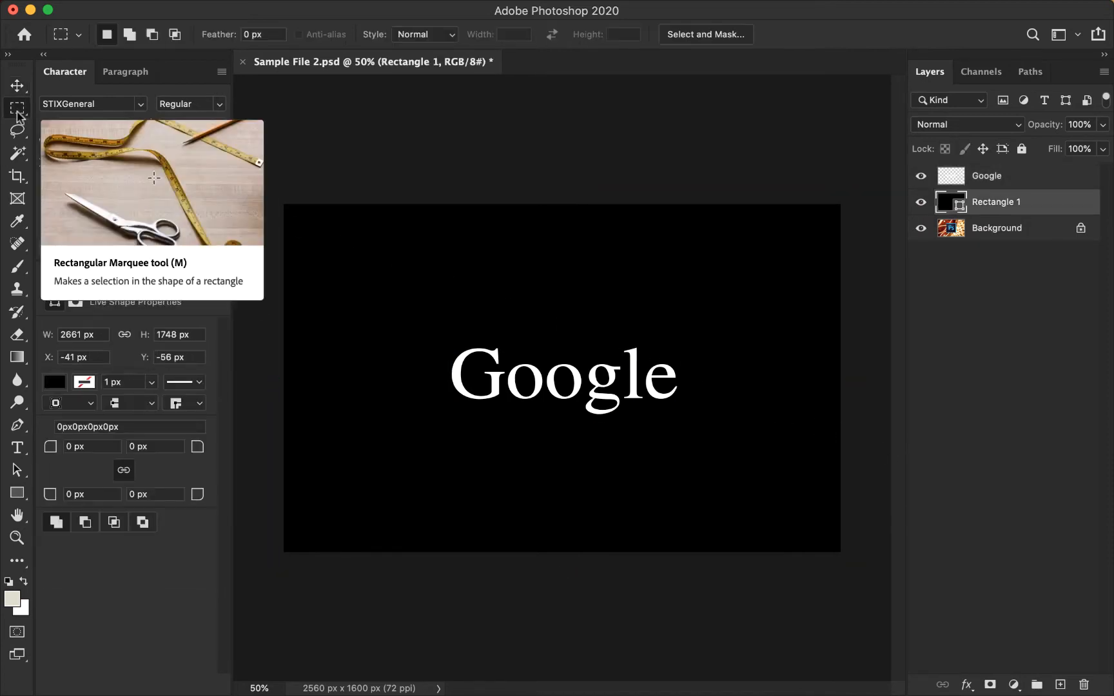
{"action": "left_click_drag", "start_coordinate": [440, 326], "coordinate": [505, 416]}
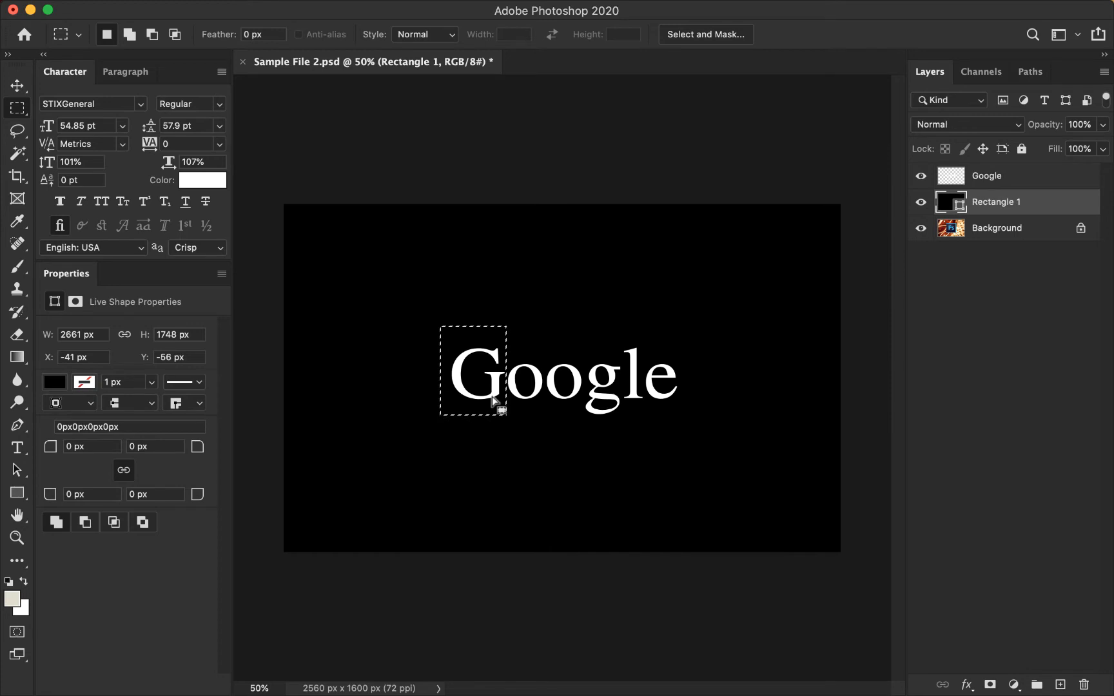
{"action": "left_click", "coordinate": [1012, 181]}
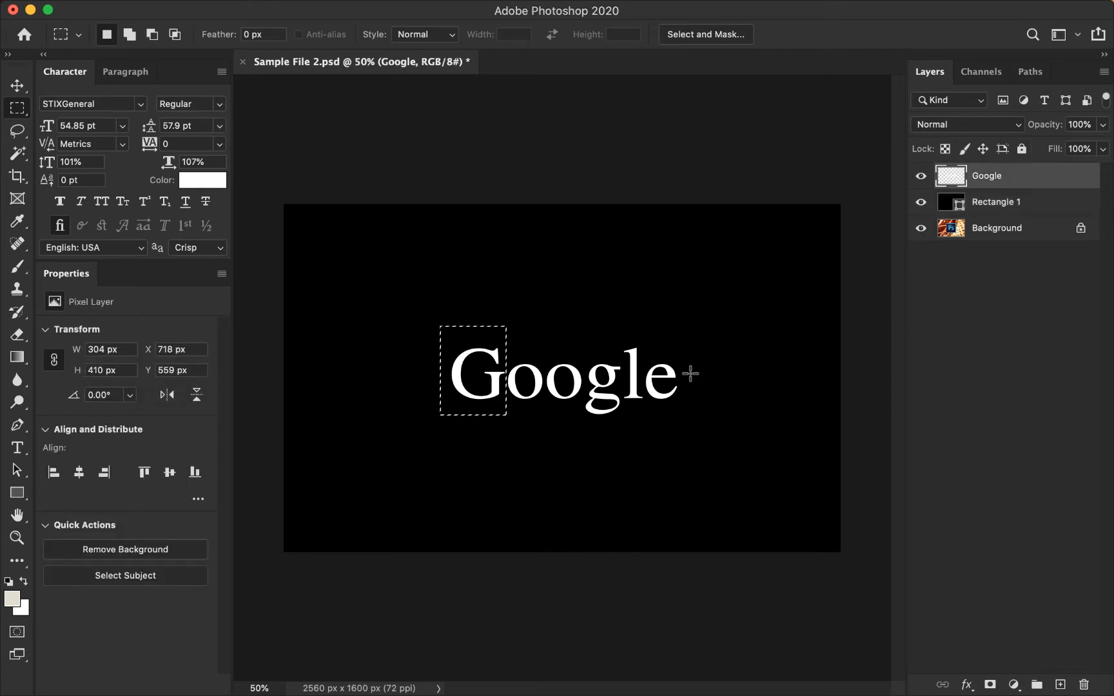
{"action": "key", "text": "super+j"}
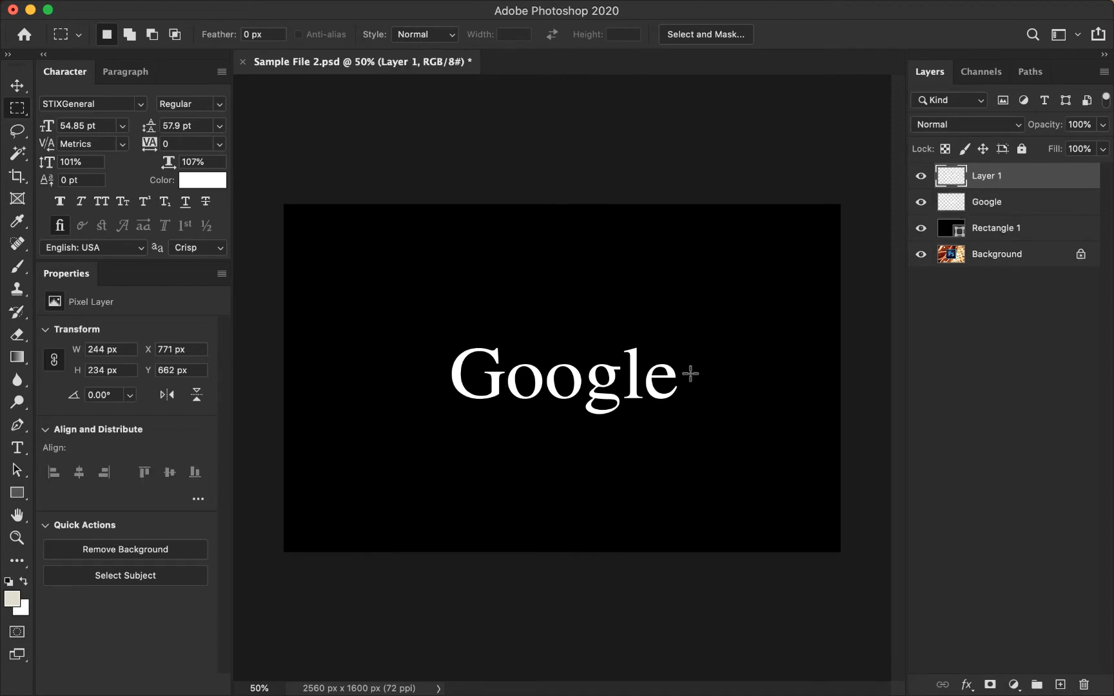
Marquee-select the first o and cut it from the Google layer onto a separate layer.
{"action": "left_click", "coordinate": [14, 86]}
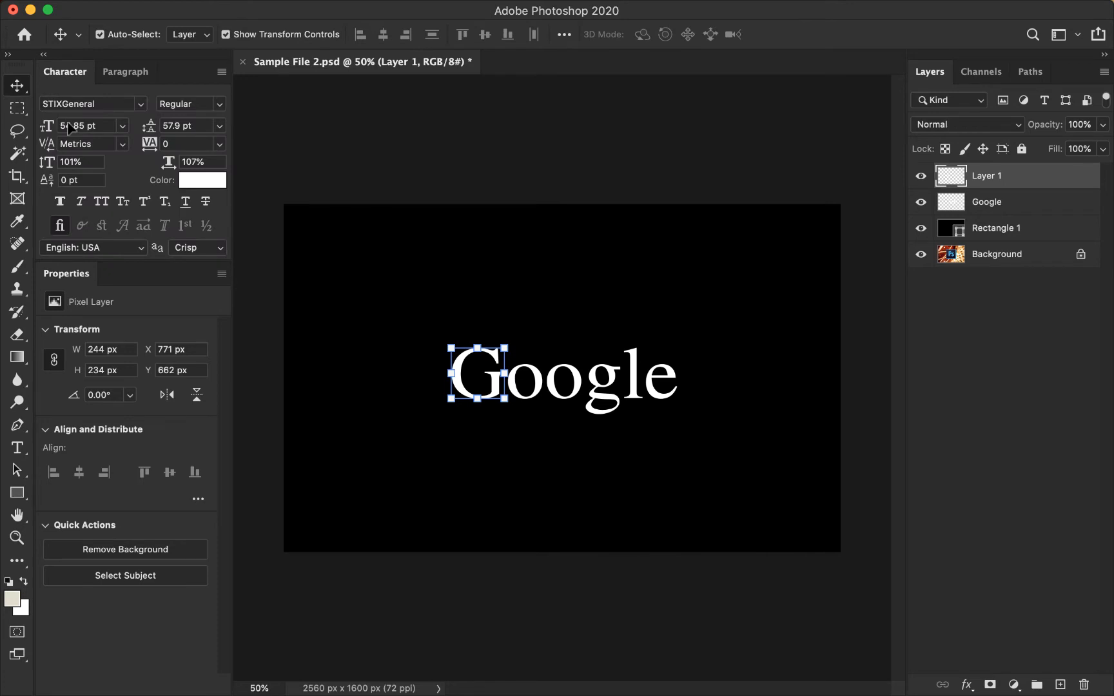
{"action": "left_click", "coordinate": [551, 434]}
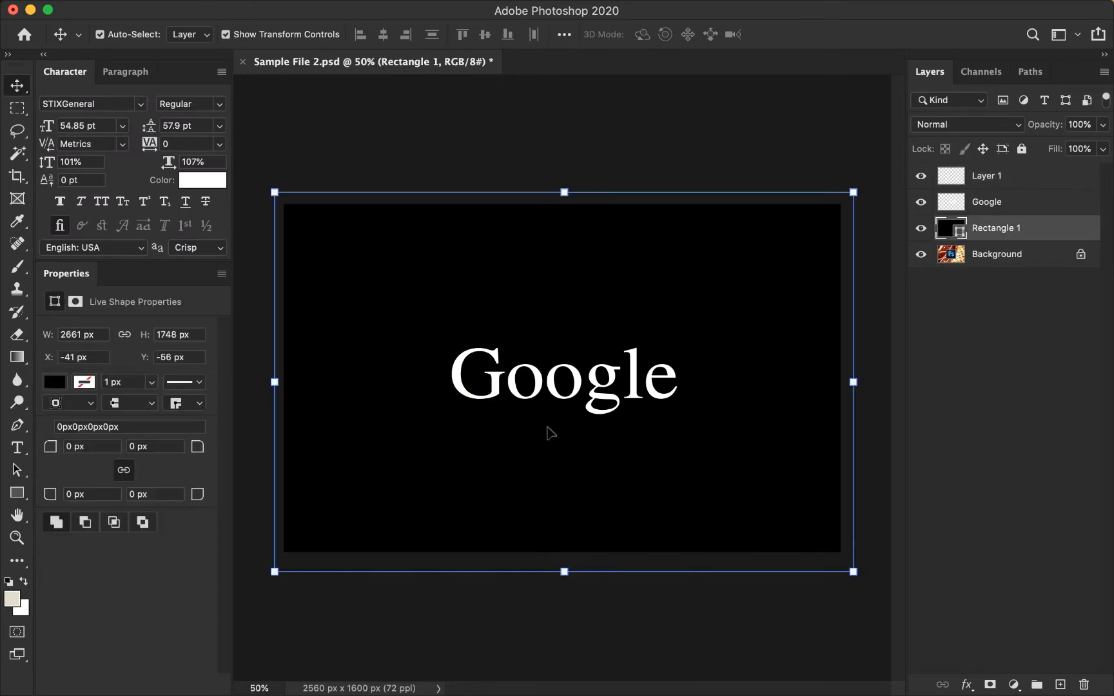
{"action": "left_click", "coordinate": [538, 389]}
{"action": "left_click", "coordinate": [17, 109]}
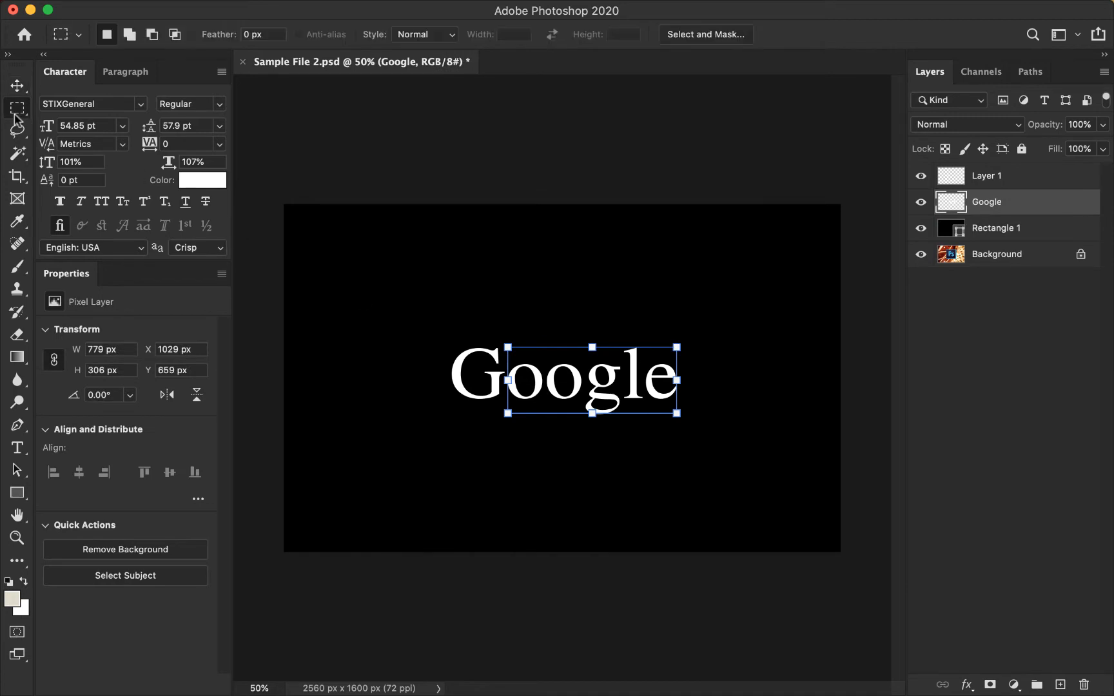
{"action": "left_click_drag", "start_coordinate": [507, 357], "coordinate": [546, 407]}
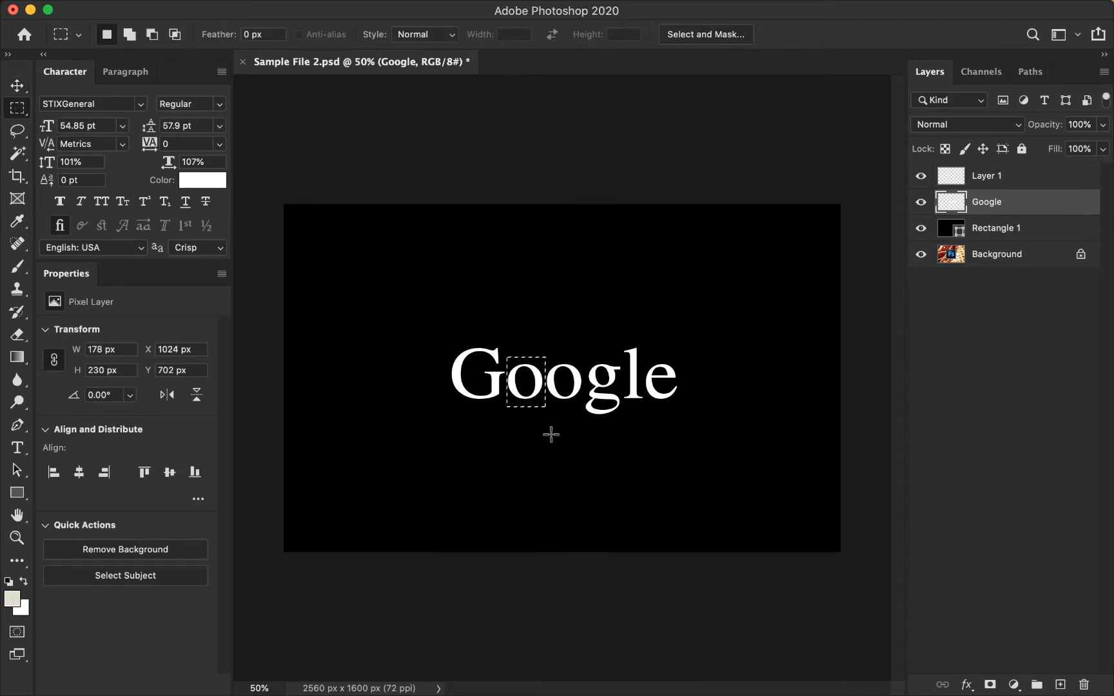
{"action": "key", "text": "super+j"}
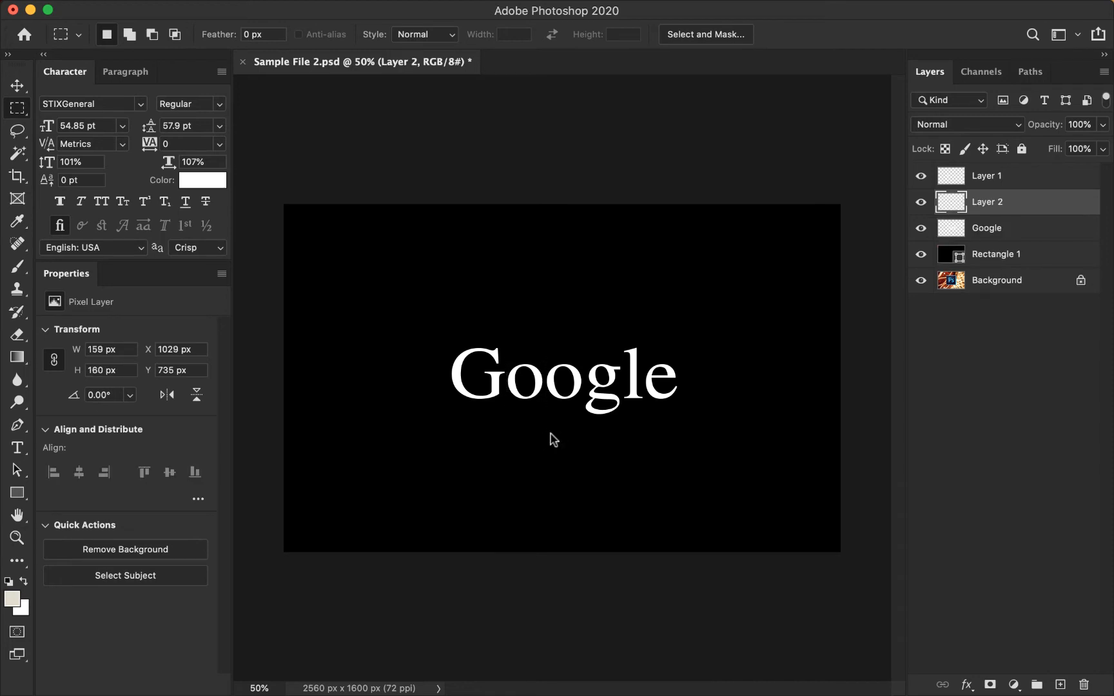
Marquee-select the second o and cut it from the Google layer onto a separate layer.
{"action": "left_click", "coordinate": [17, 88]}
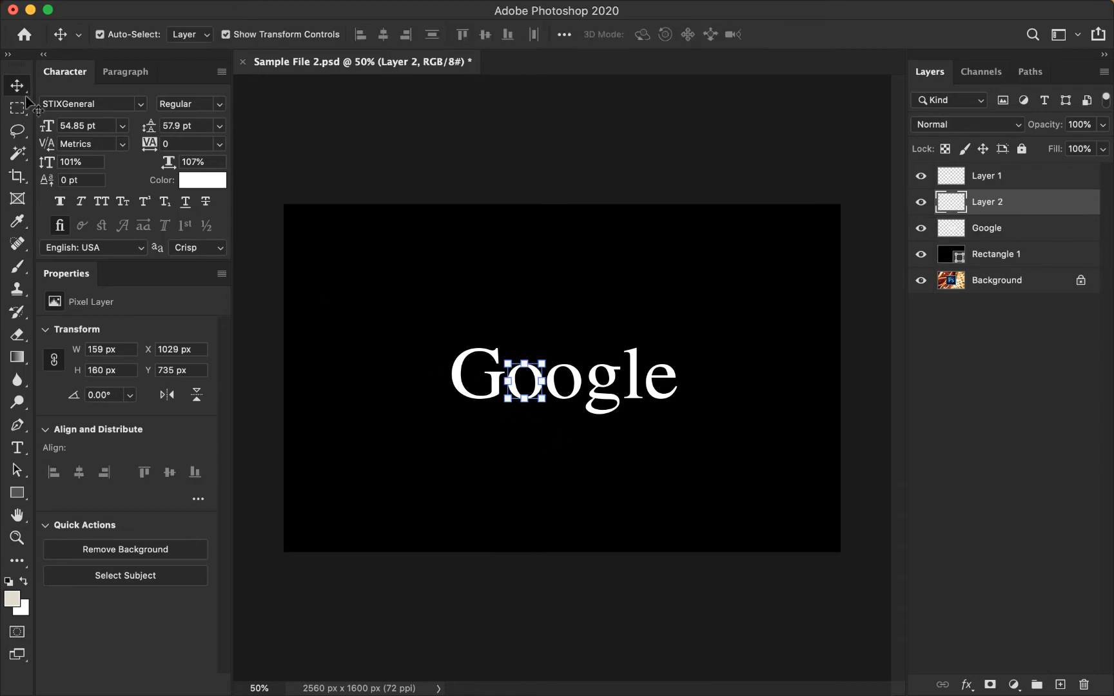
{"action": "left_click", "coordinate": [619, 379]}
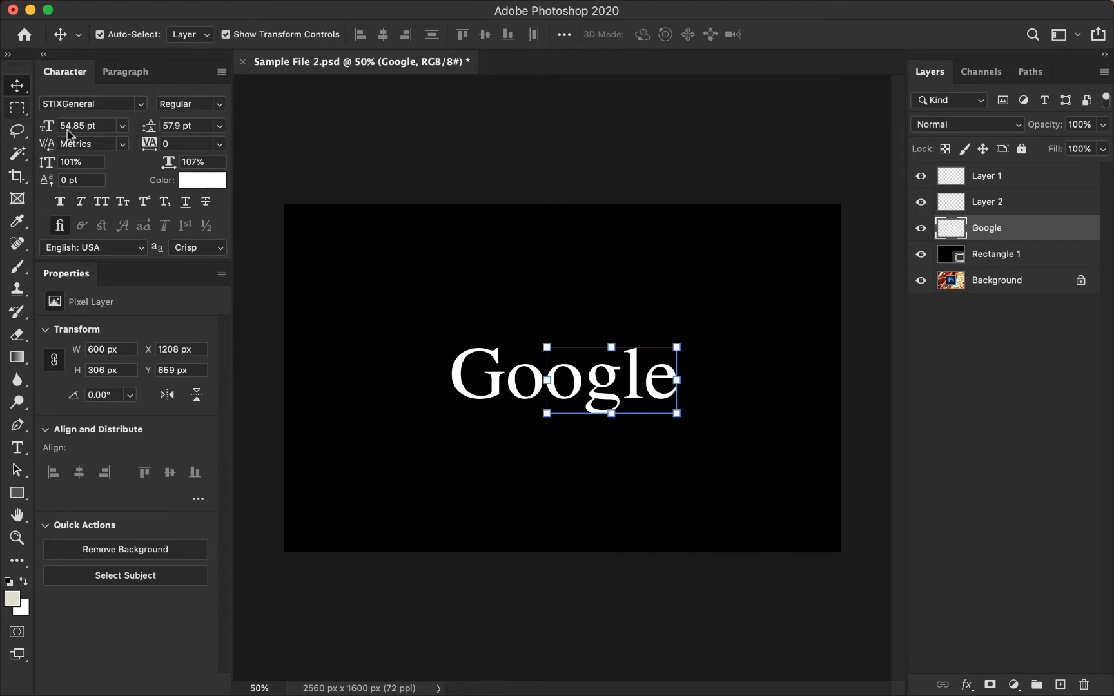
{"action": "left_click", "coordinate": [16, 107]}
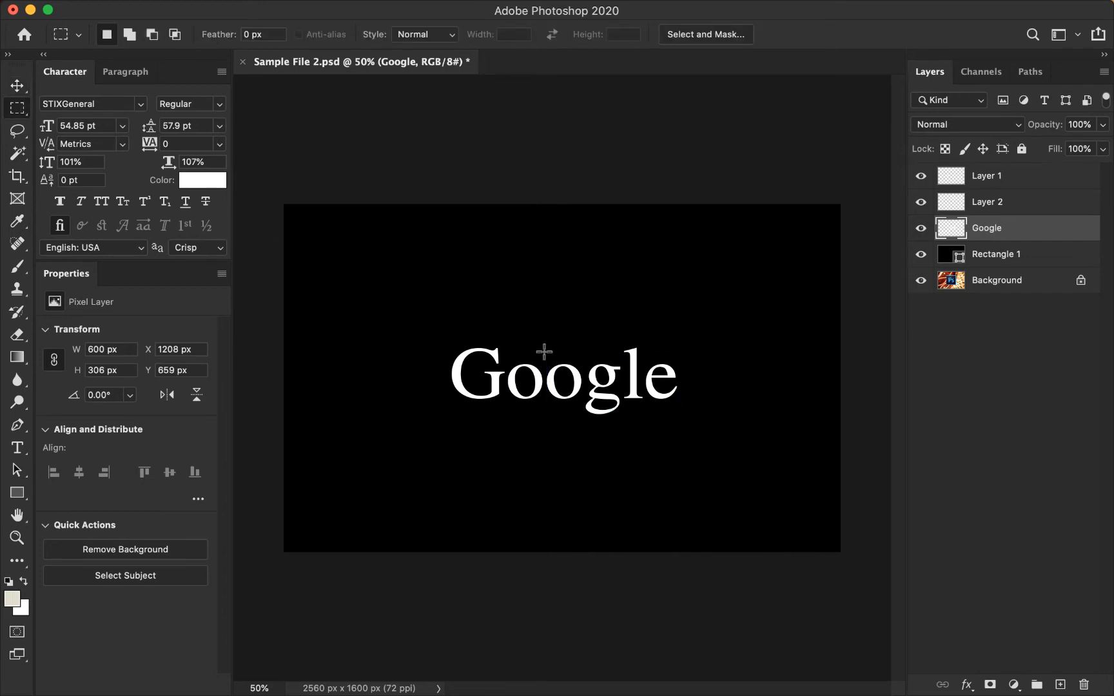
{"action": "left_click_drag", "start_coordinate": [544, 351], "coordinate": [584, 402]}
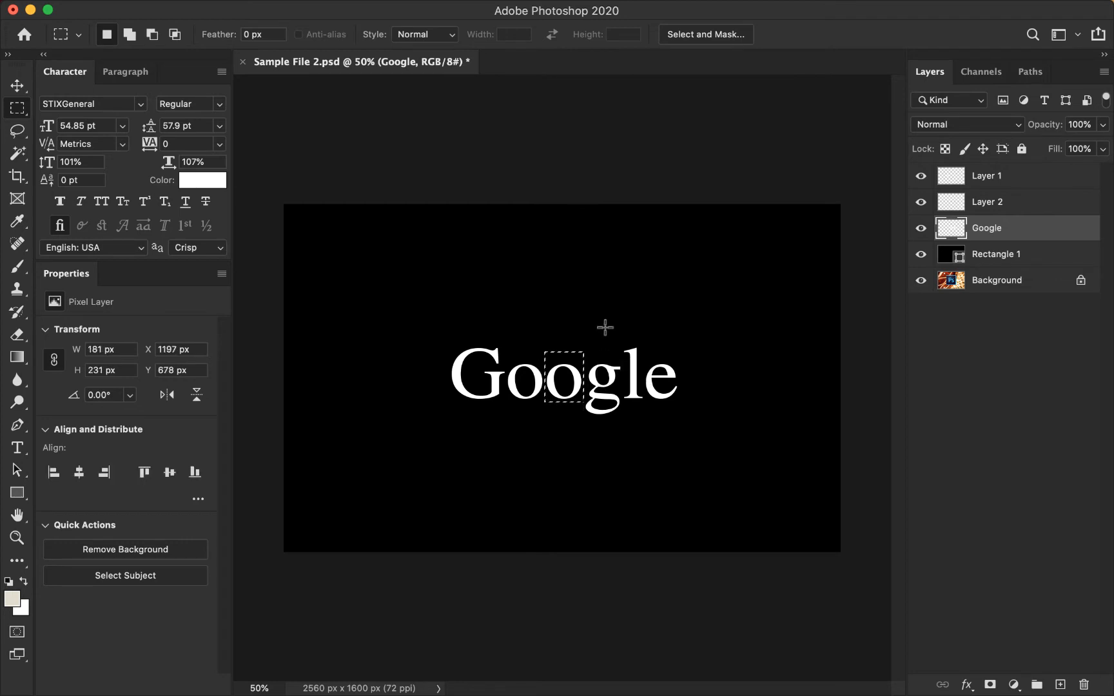
{"action": "key", "text": "super+j"}
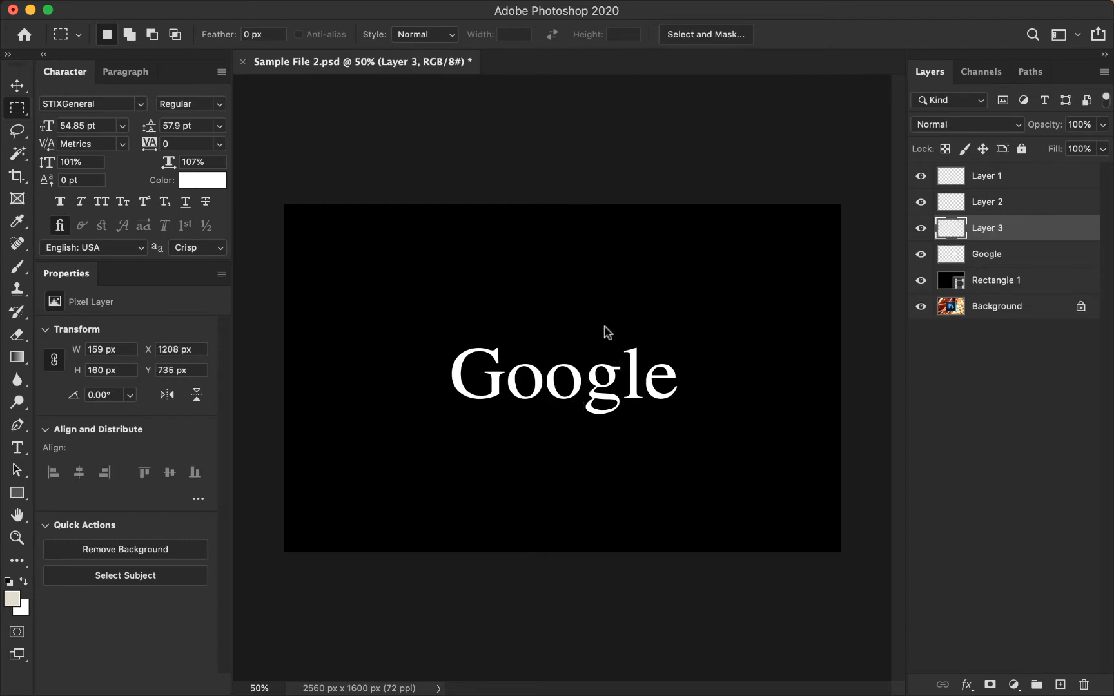
Cut the letters g and l from the Google layer onto separate layers, leaving only the e there.
{"action": "left_click", "coordinate": [18, 85]}
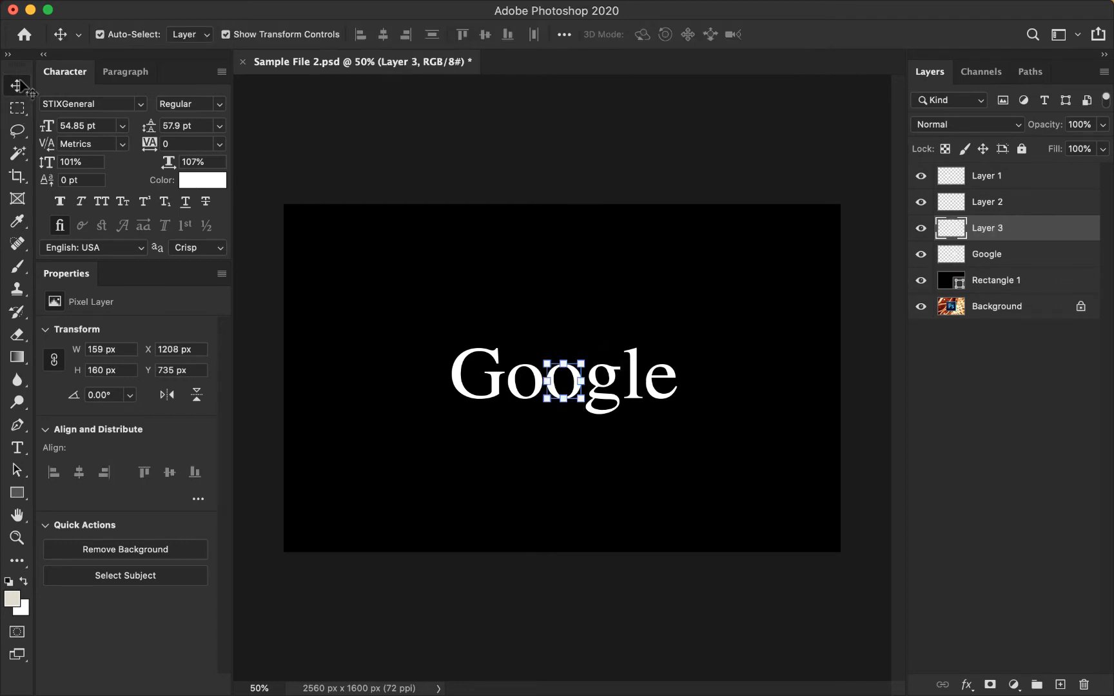
{"action": "left_click", "coordinate": [635, 380]}
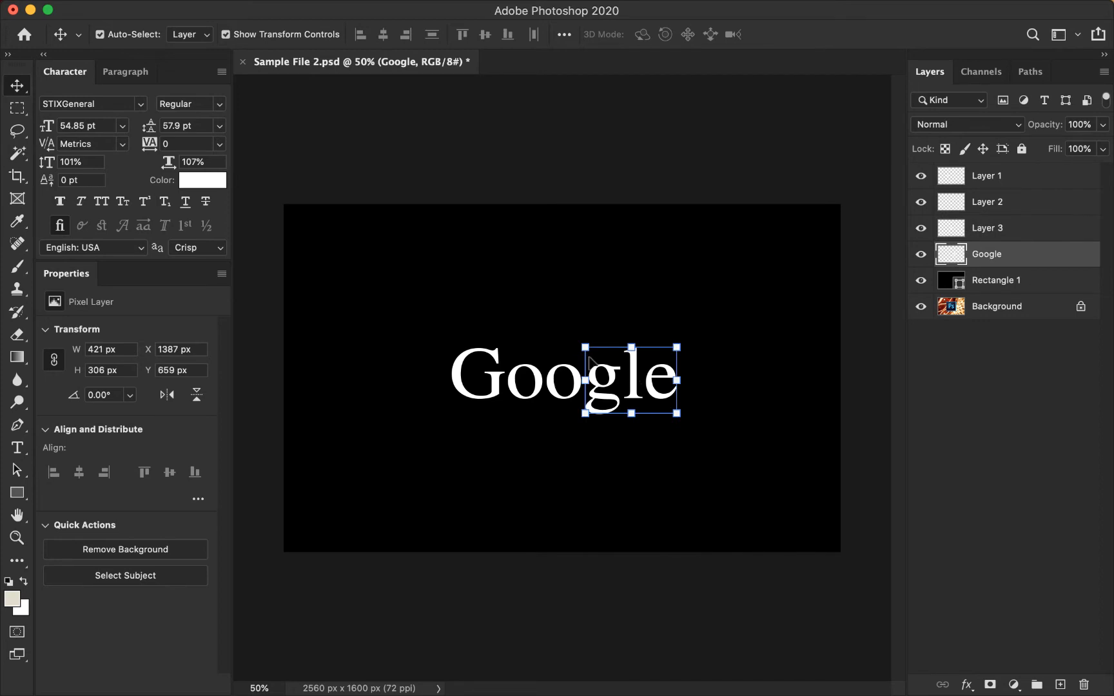
{"action": "left_click", "coordinate": [20, 108]}
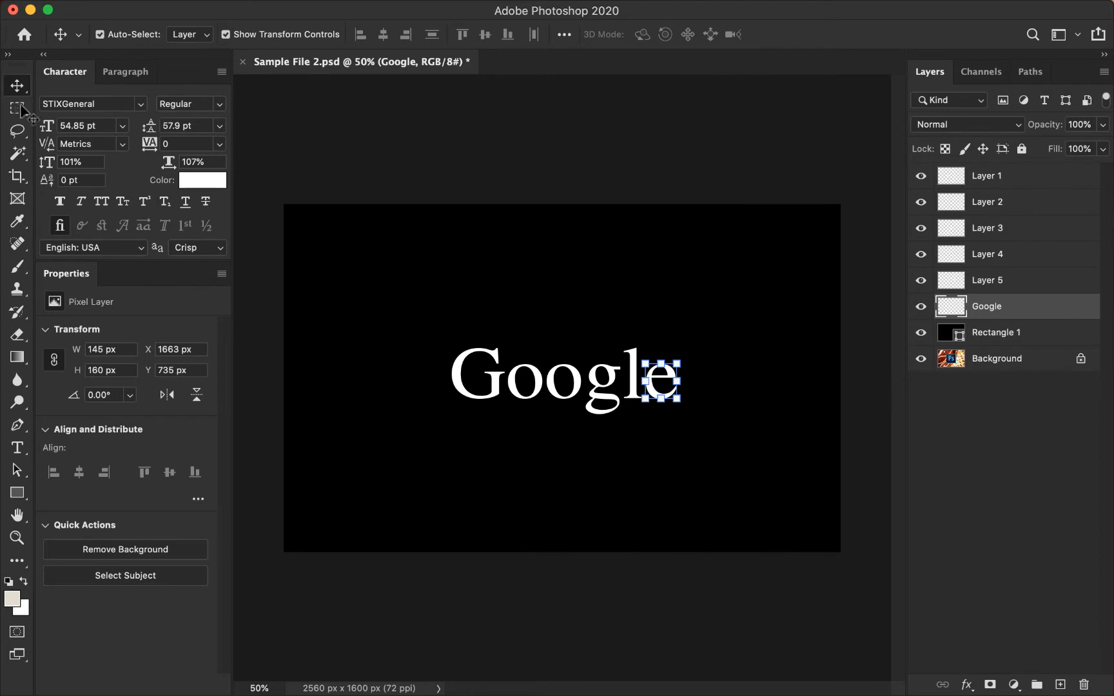
{"action": "left_click", "coordinate": [638, 448]}
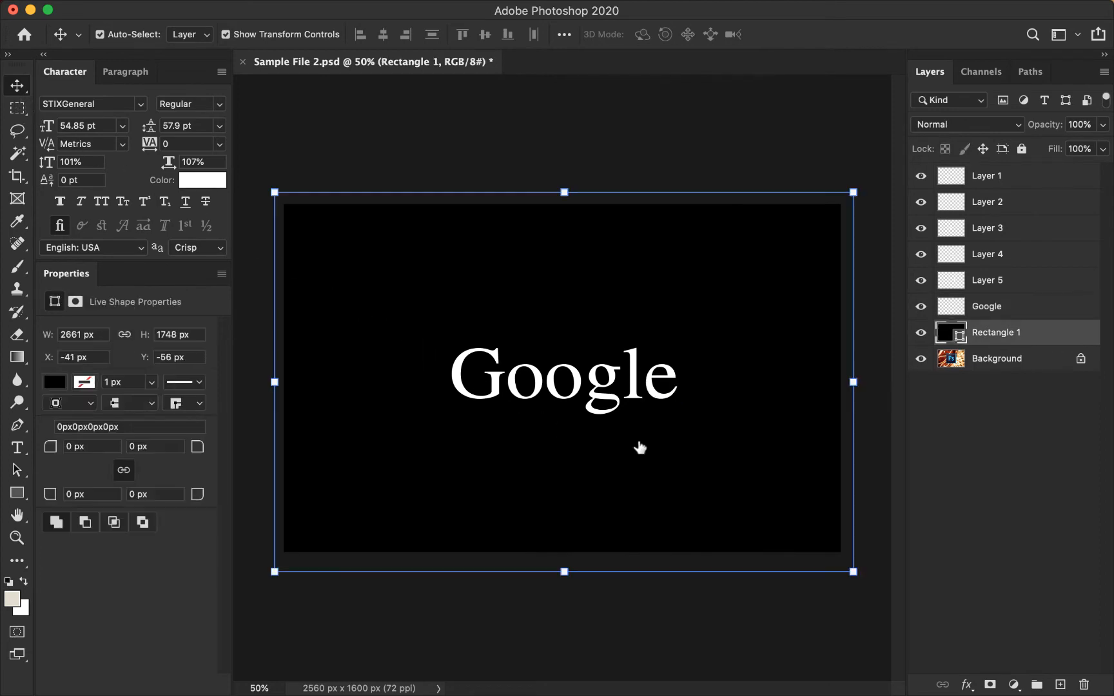
Rename the Google layer to "e" and Layer 5 to "l".
{"action": "left_click", "coordinate": [1003, 312]}
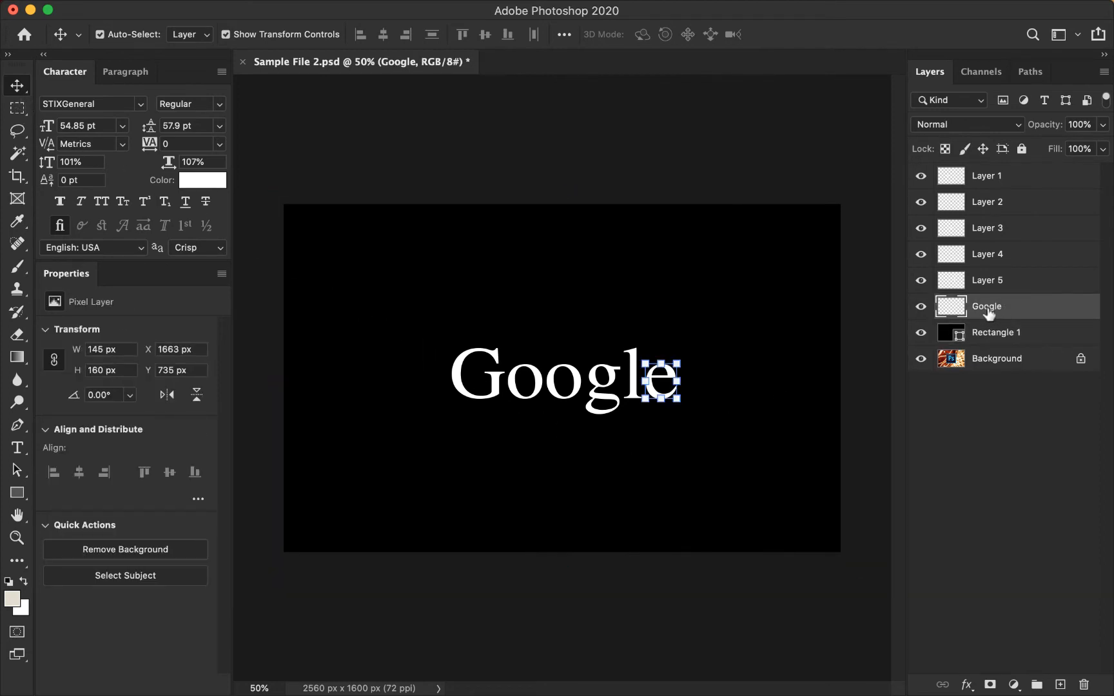
{"action": "double_click", "coordinate": [990, 307]}
{"action": "type", "text": "e"}
{"action": "double_click", "coordinate": [991, 280]}
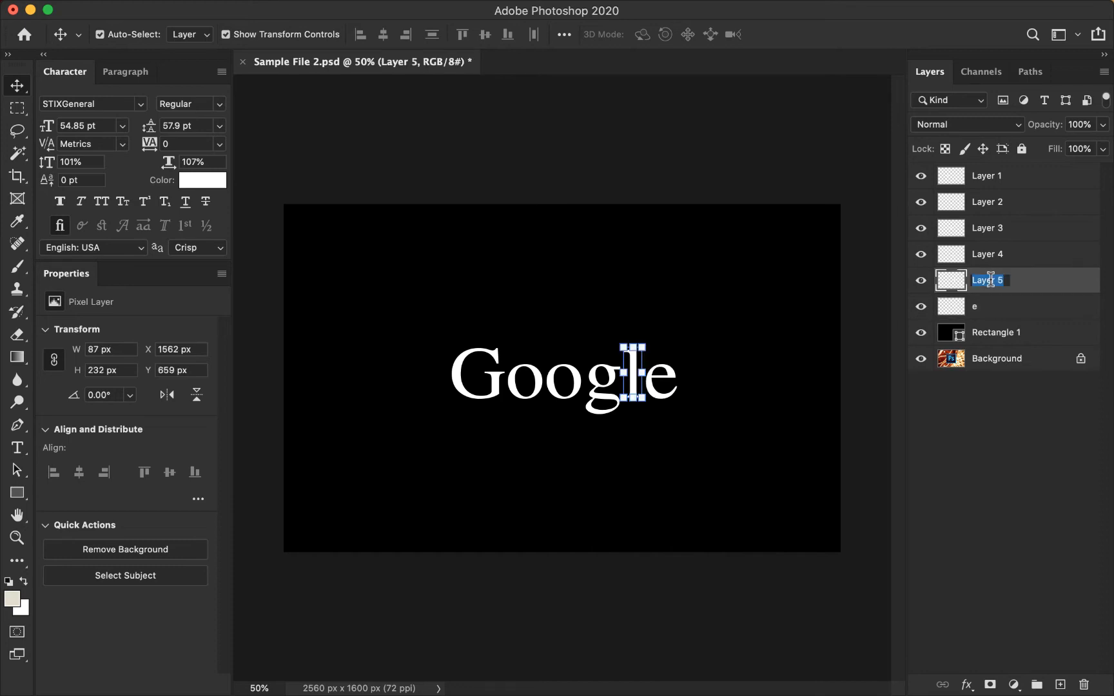
{"action": "type", "text": "l"}
Rename Layer 4 to "g" and Layer 3 to "o".
{"action": "double_click", "coordinate": [997, 255]}
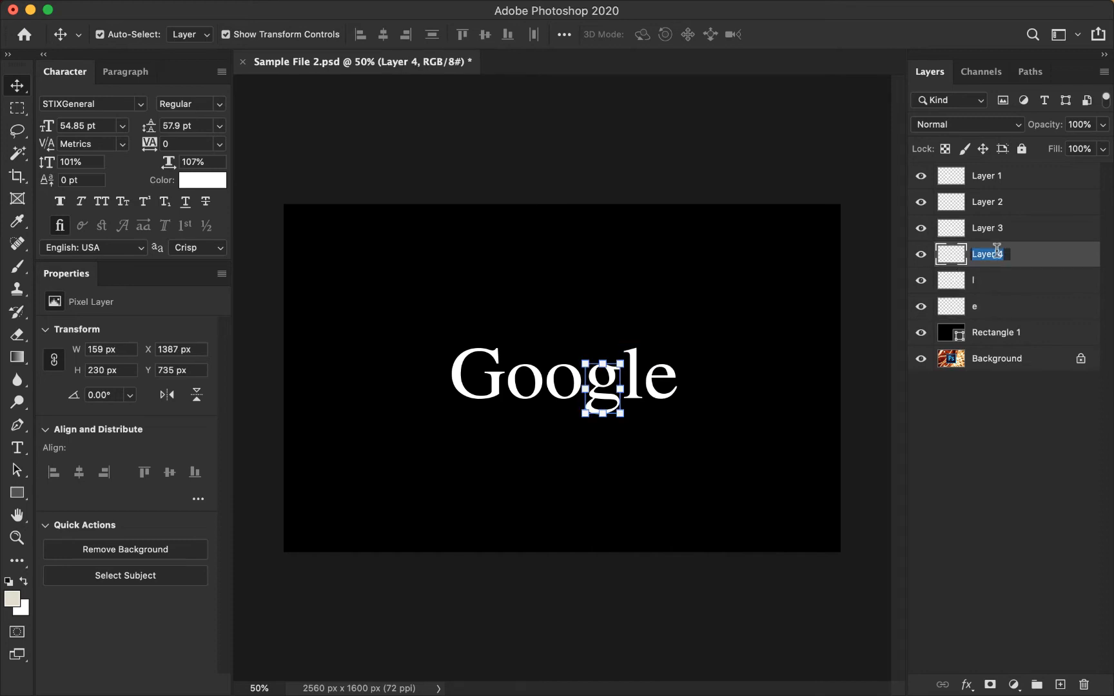
{"action": "type", "text": "g"}
{"action": "key", "text": "Return"}
{"action": "double_click", "coordinate": [988, 228]}
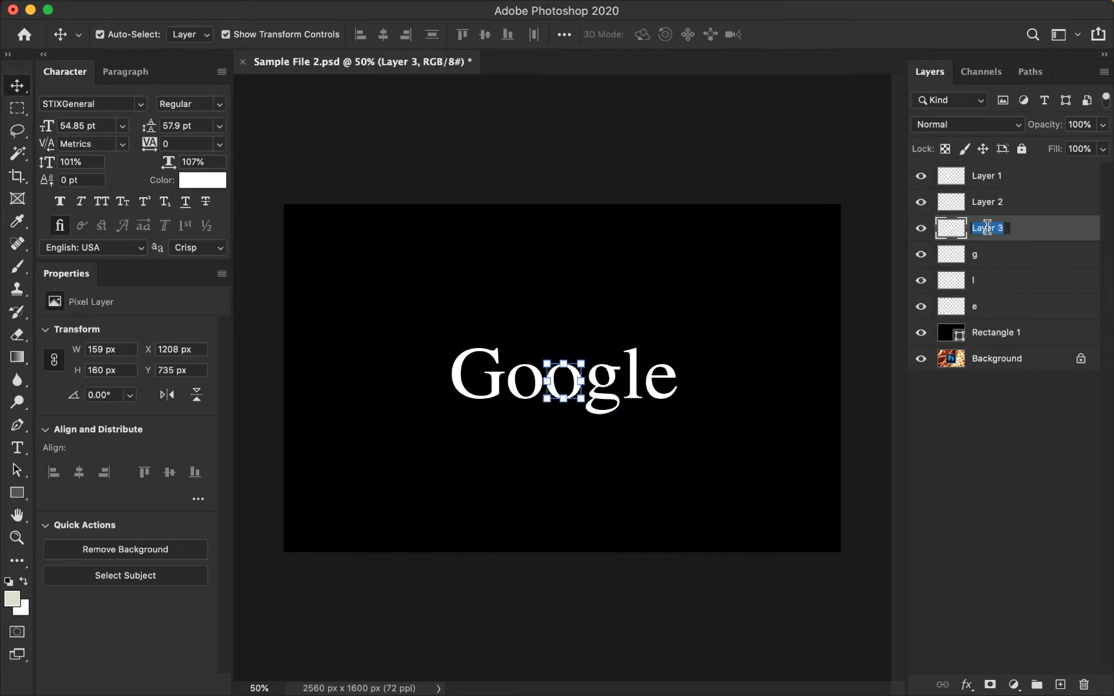
{"action": "type", "text": "o"}
{"action": "key", "text": "Return"}
Rename Layer 2 to "o" and Layer 1 to "G".
{"action": "double_click", "coordinate": [988, 203]}
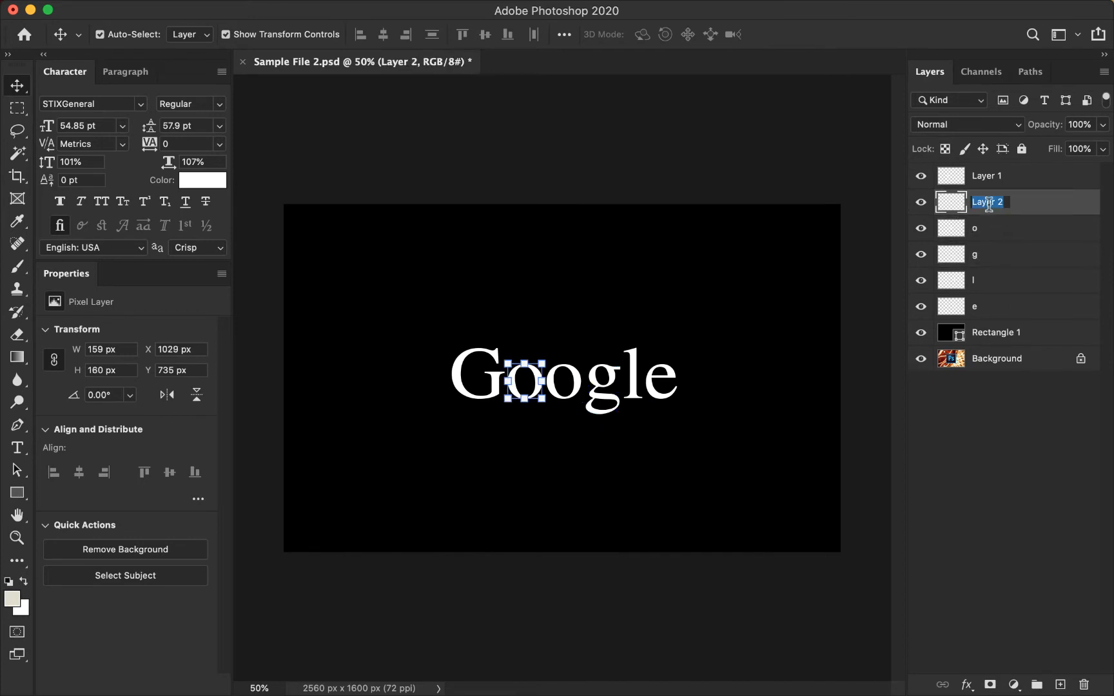
{"action": "type", "text": "o"}
{"action": "key", "text": "Return"}
{"action": "double_click", "coordinate": [983, 176]}
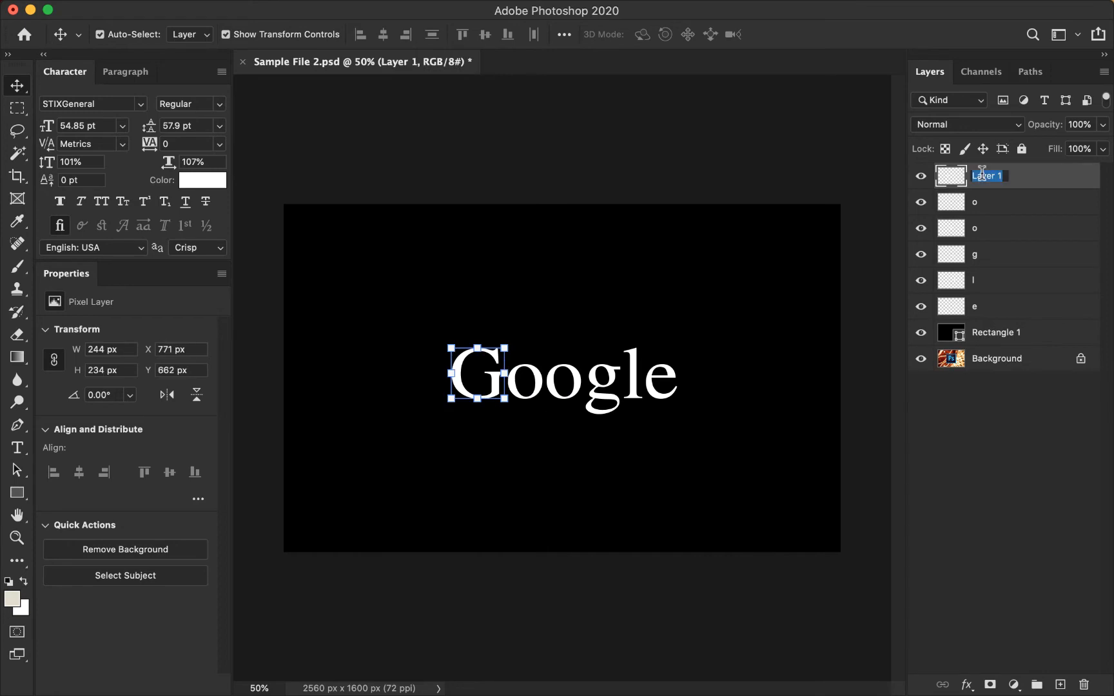
{"action": "type", "text": "G"}
{"action": "key", "text": "Return"}
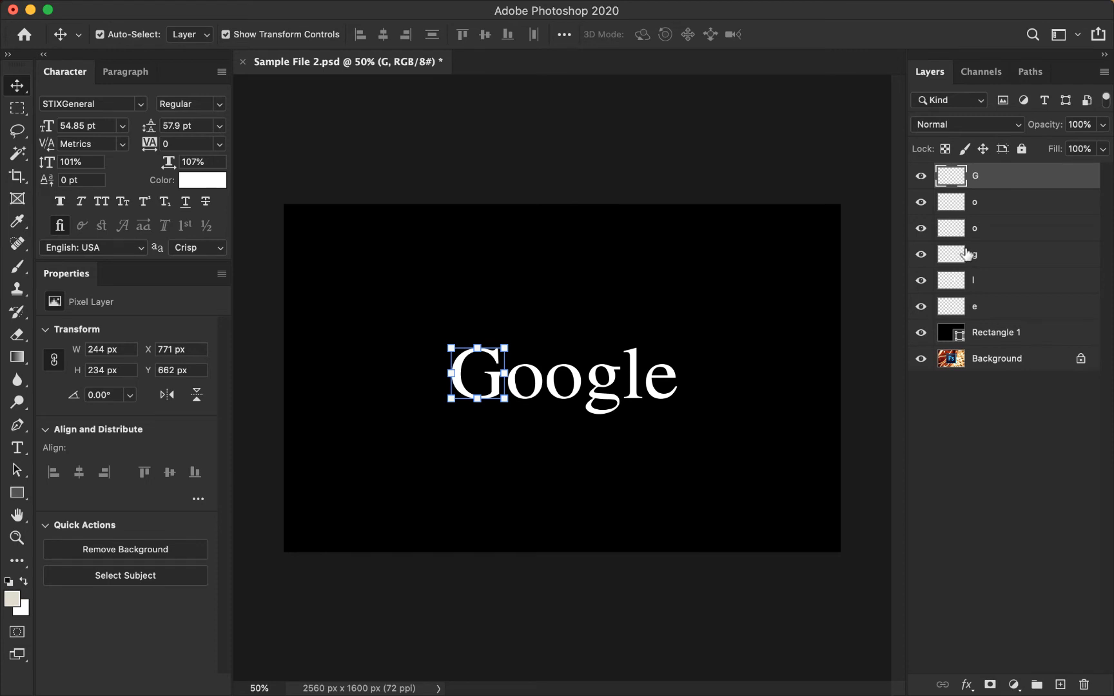
{"action": "left_click", "coordinate": [1014, 332]}
{"action": "left_click", "coordinate": [496, 380]}
{"action": "double_click", "coordinate": [1088, 180]}
{"action": "left_click", "coordinate": [1049, 214]}
Apply a Color Overlay layer style in red (ff0000) at 100% opacity to the G layer.
{"action": "key", "text": "z"}
{"action": "left_click_drag", "start_coordinate": [569, 352], "coordinate": [600, 346]}
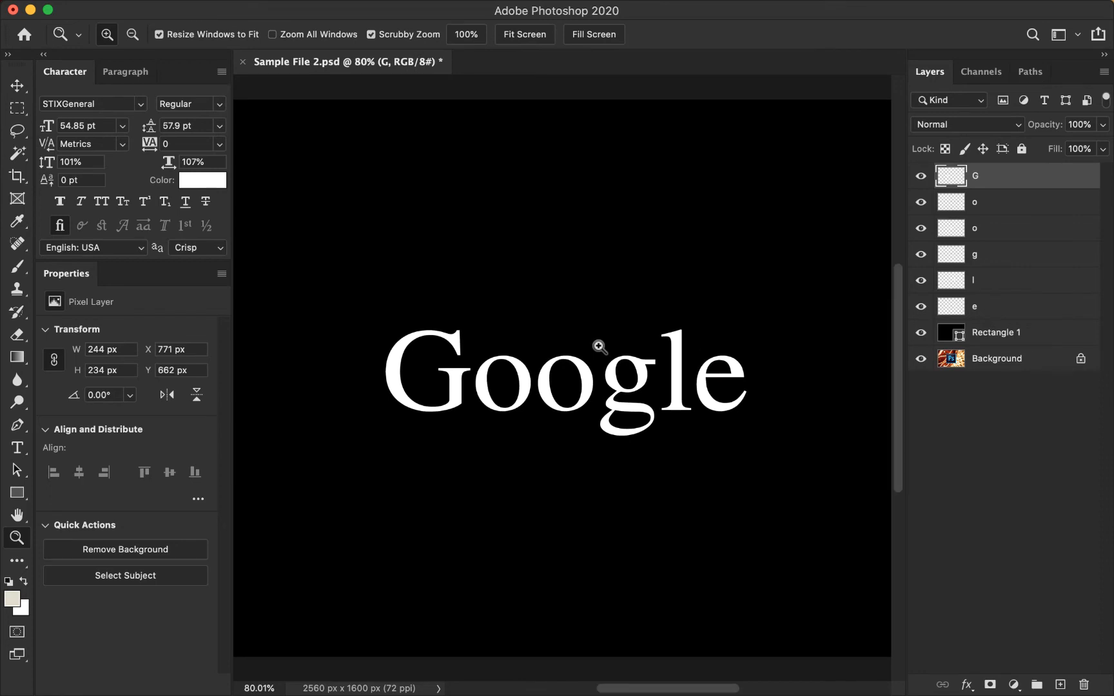
{"action": "key", "text": "h"}
{"action": "left_click_drag", "start_coordinate": [505, 342], "coordinate": [464, 344]}
{"action": "key", "text": "v"}
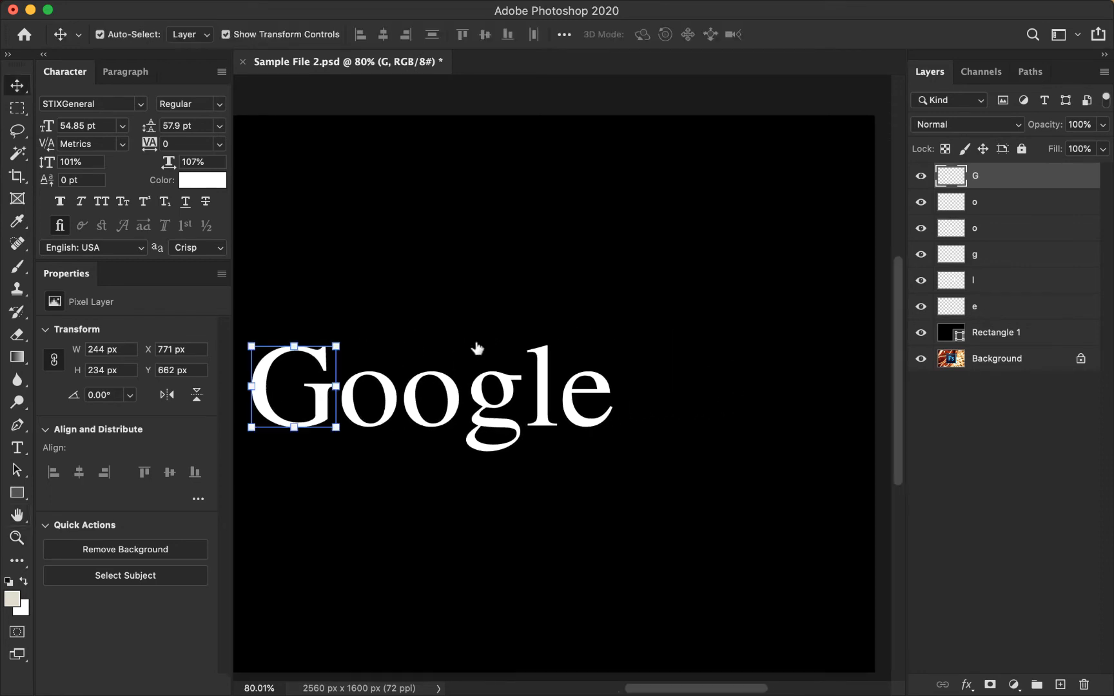
{"action": "double_click", "coordinate": [1079, 180]}
{"action": "left_click", "coordinate": [502, 387]}
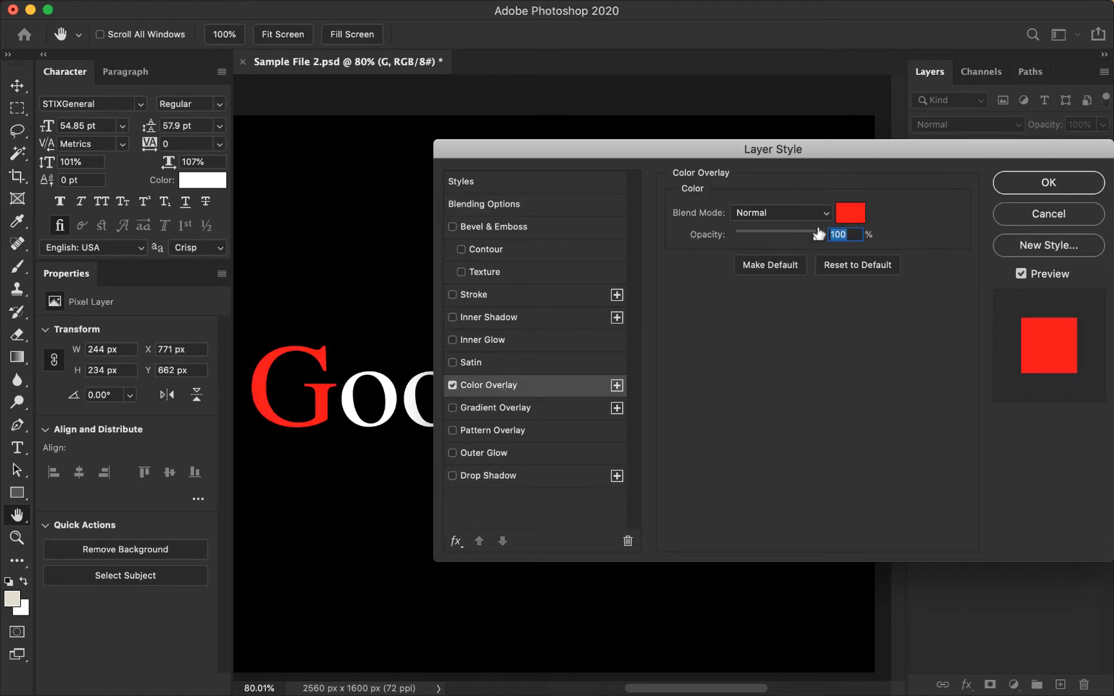
{"action": "left_click", "coordinate": [845, 215]}
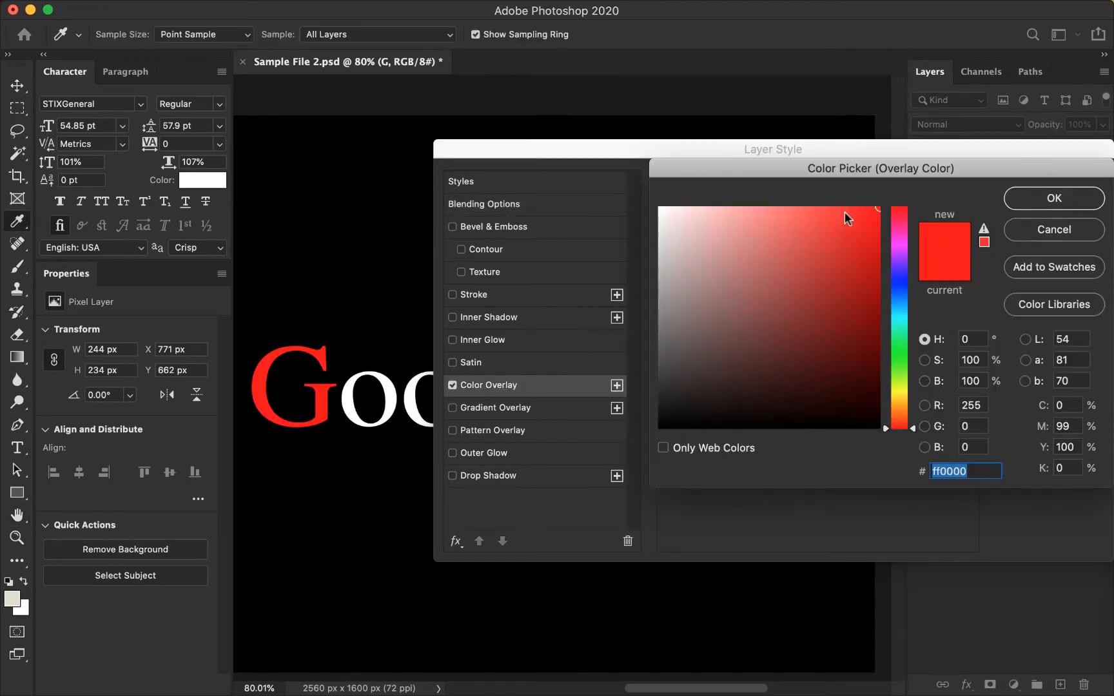
{"action": "left_click", "coordinate": [1041, 200]}
{"action": "left_click", "coordinate": [1022, 185]}
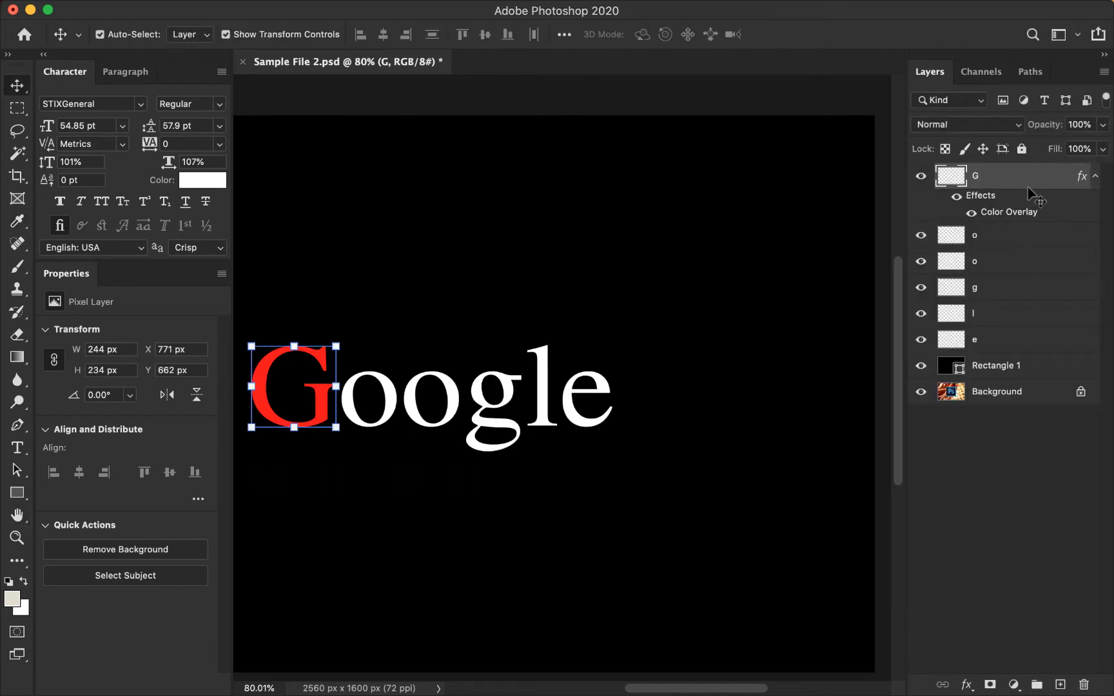
Apply a Color Overlay layer style in orange (ff8a00) to the first o layer.
{"action": "double_click", "coordinate": [1086, 236]}
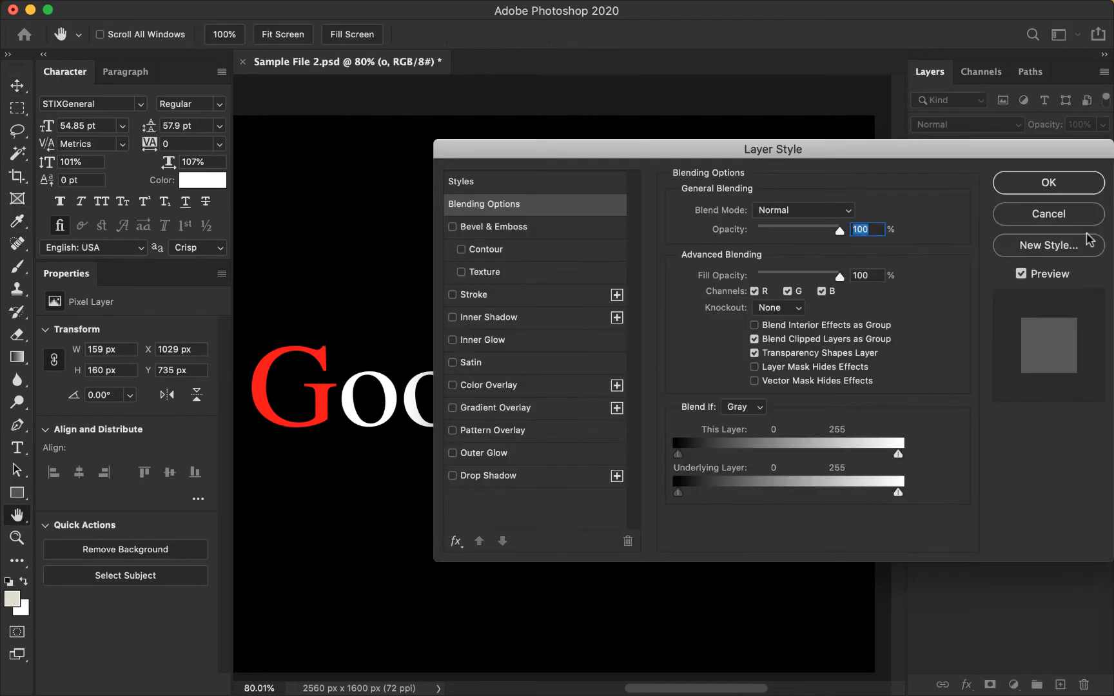
{"action": "left_click", "coordinate": [477, 385]}
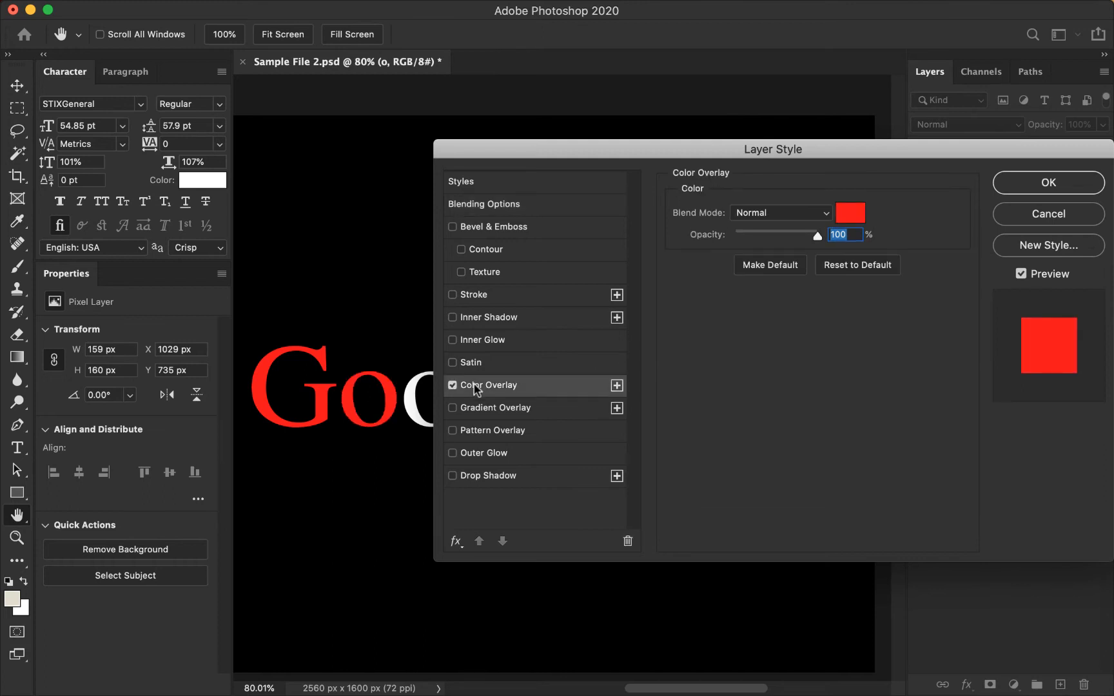
{"action": "left_click", "coordinate": [843, 213]}
{"action": "type", "text": "ff8a00"}
{"action": "left_click", "coordinate": [1048, 201]}
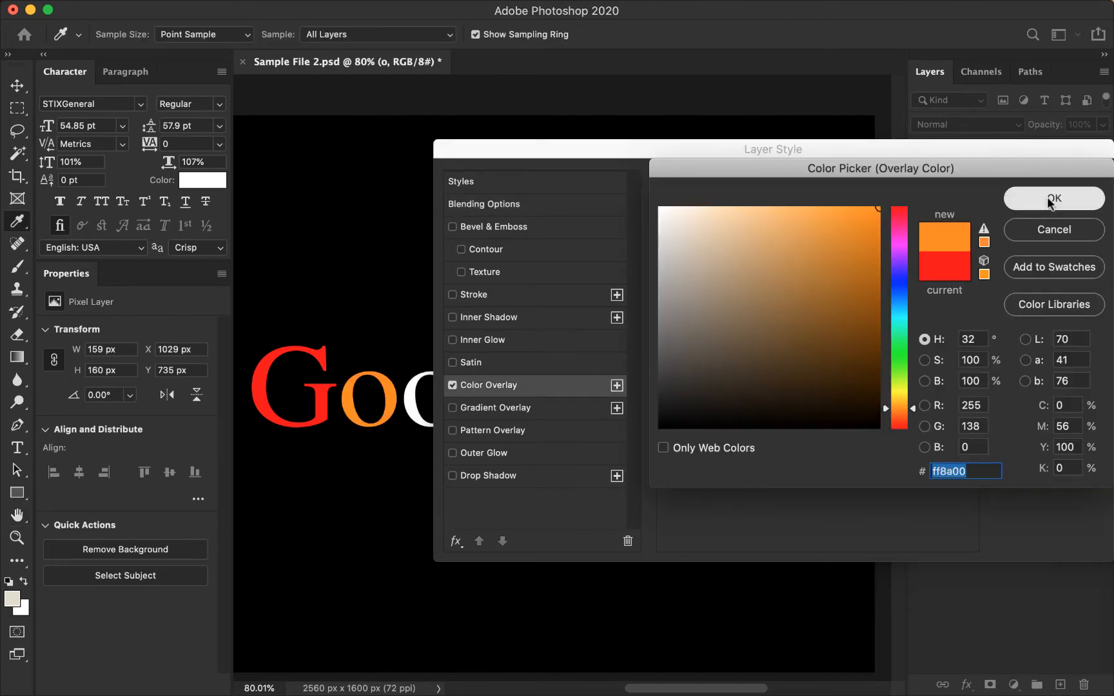
{"action": "left_click", "coordinate": [1064, 188]}
Apply a Color Overlay layer style in a dark grey-brown to the second o layer.
{"action": "double_click", "coordinate": [1082, 298]}
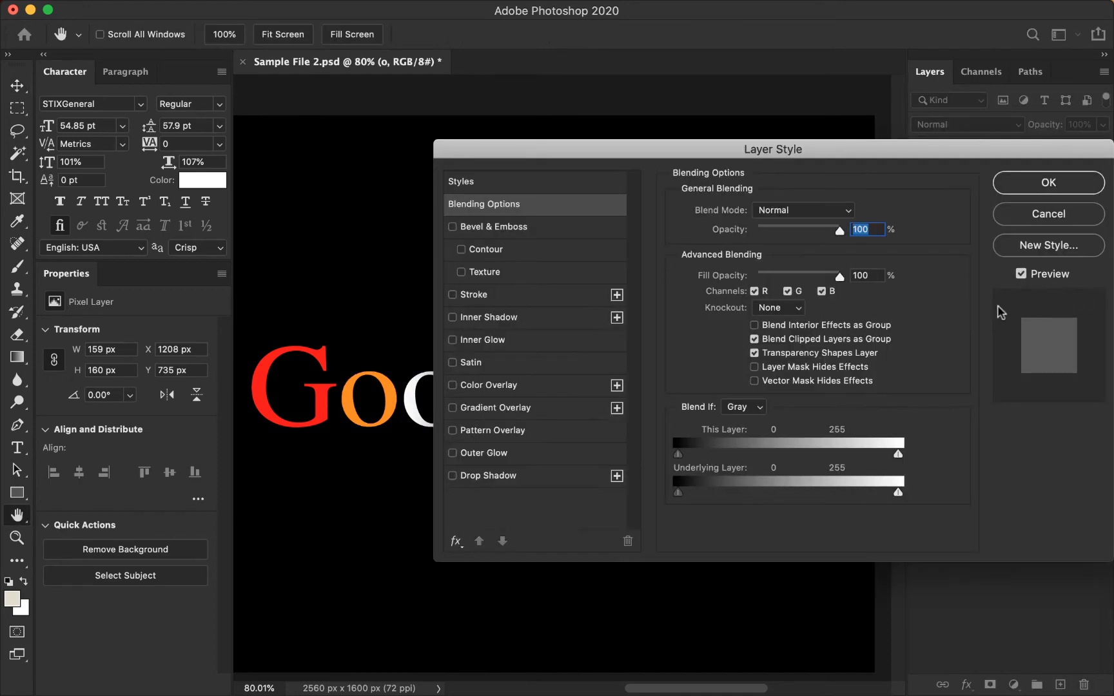
{"action": "left_click", "coordinate": [504, 387]}
{"action": "left_click", "coordinate": [848, 216]}
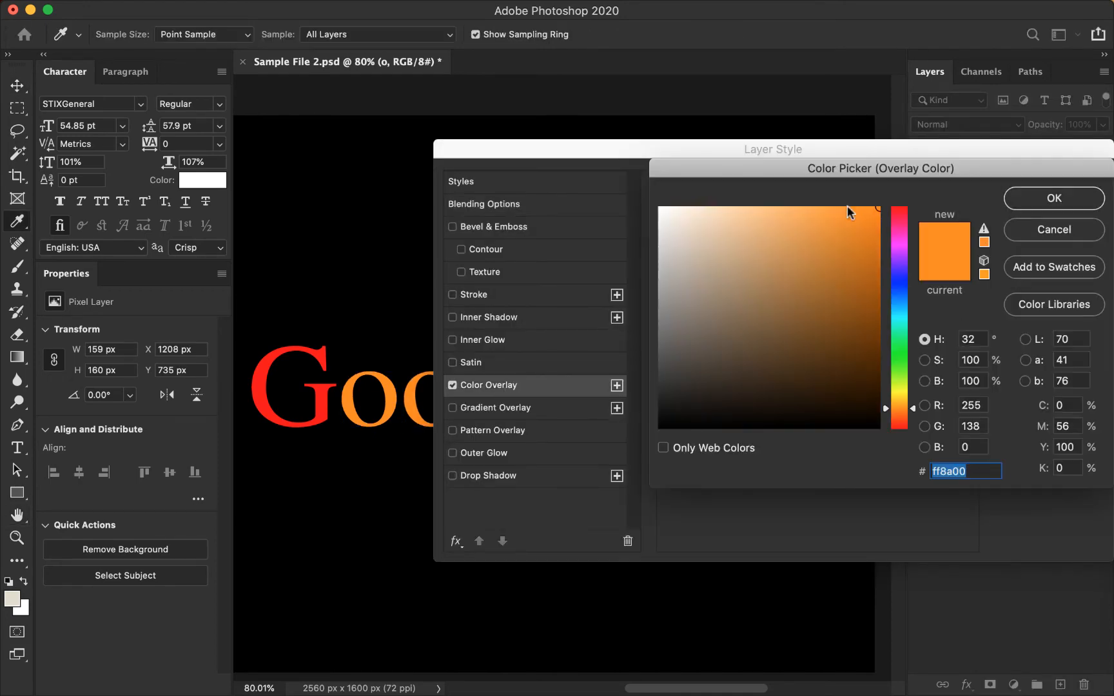
{"action": "left_click", "coordinate": [1018, 199]}
{"action": "left_click", "coordinate": [1048, 183]}
Apply a Color Overlay layer style in bright green to the g layer.
{"action": "double_click", "coordinate": [1080, 358]}
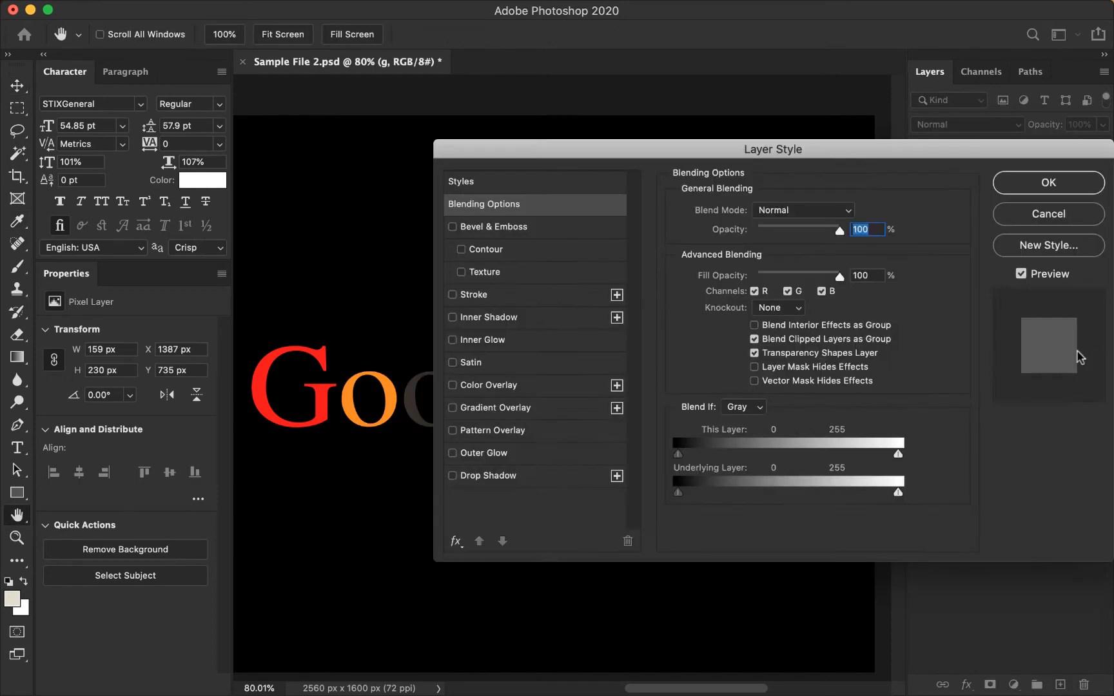
{"action": "left_click", "coordinate": [493, 387]}
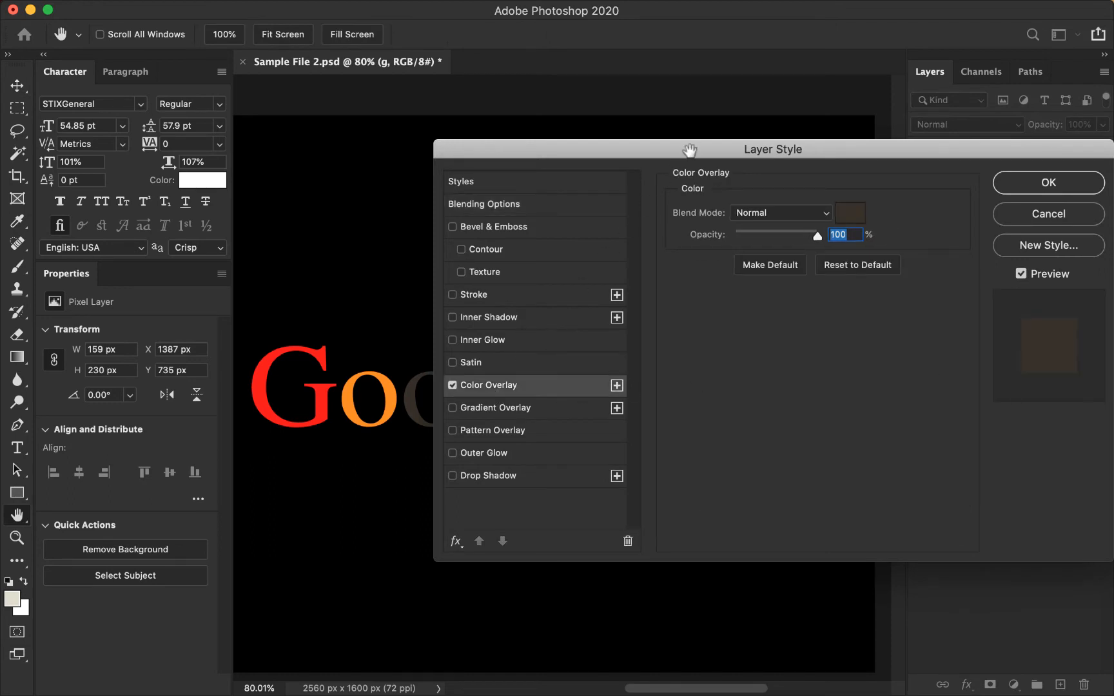
{"action": "left_click_drag", "start_coordinate": [686, 150], "coordinate": [812, 126]}
{"action": "left_click", "coordinate": [975, 189]}
{"action": "type", "text": "ff8a00"}
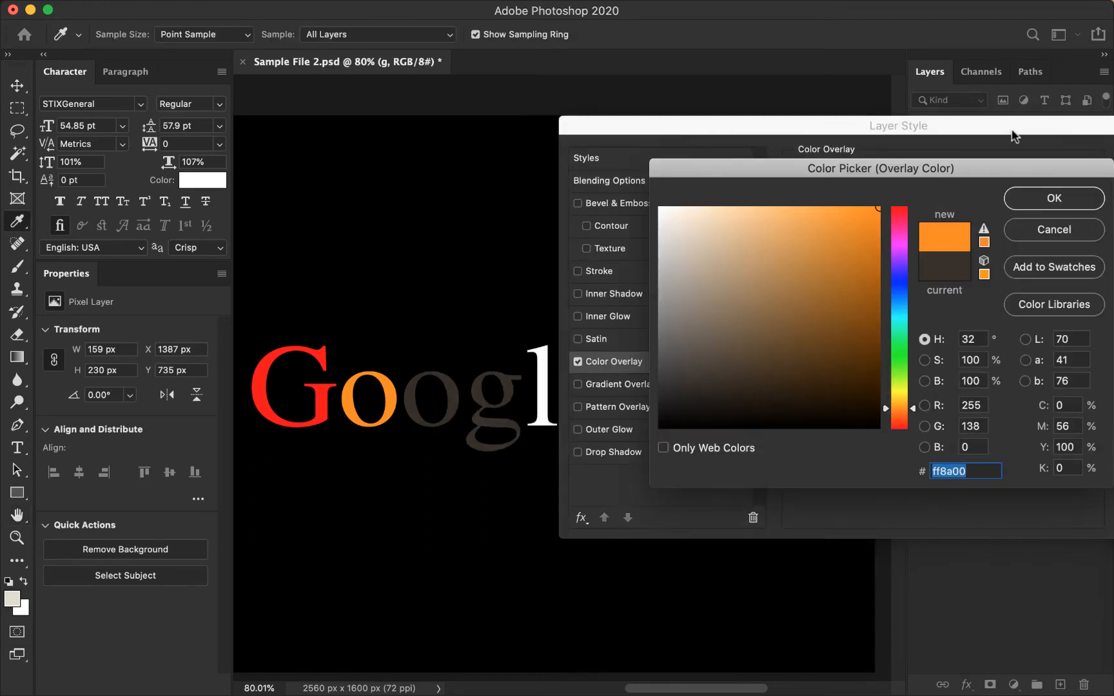
{"action": "left_click", "coordinate": [1045, 201]}
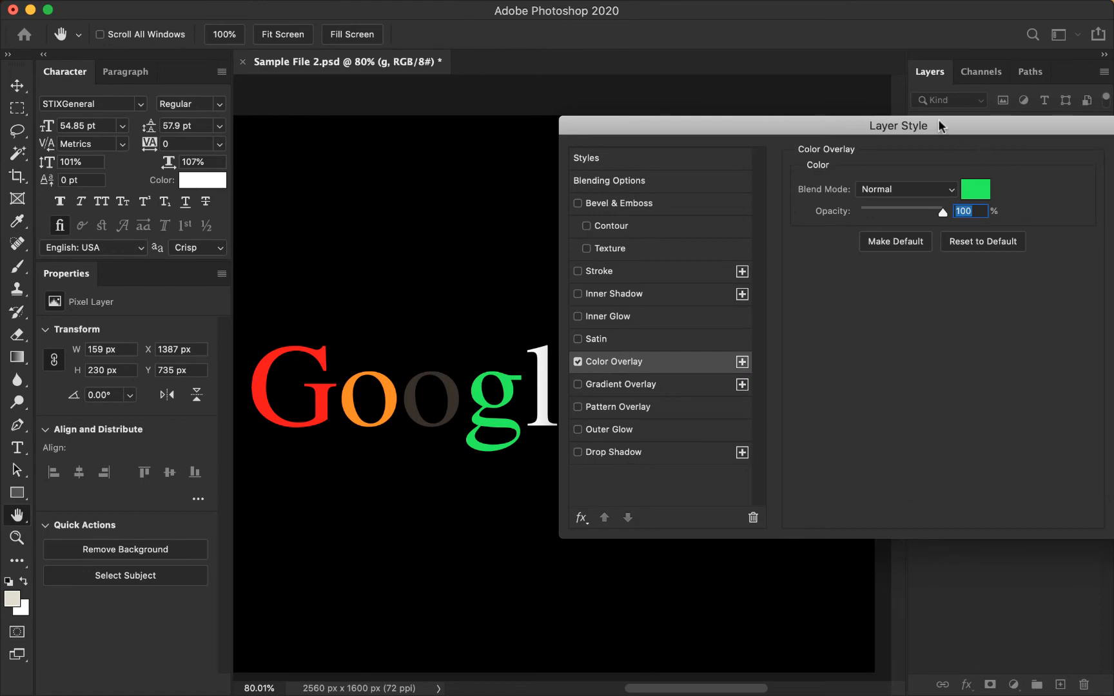
{"action": "left_click_drag", "start_coordinate": [937, 125], "coordinate": [811, 128]}
{"action": "left_click", "coordinate": [1047, 162]}
Apply a Color Overlay layer style in blue-violet (4c2fc8) to the l layer.
{"action": "double_click", "coordinate": [1087, 420]}
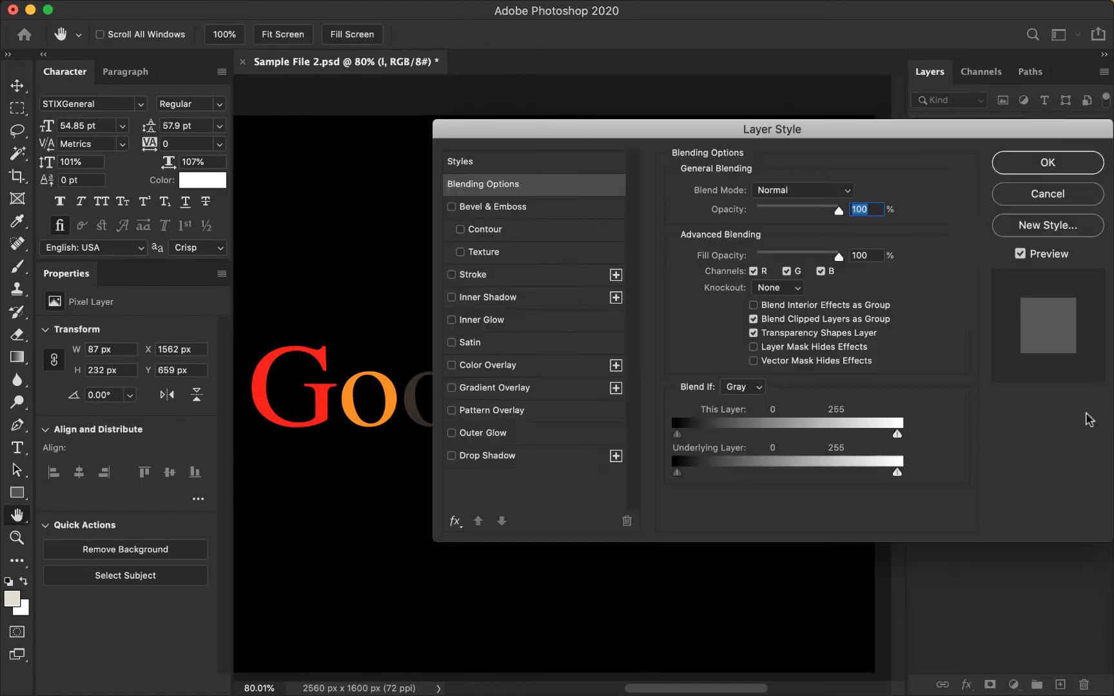
{"action": "left_click", "coordinate": [488, 365]}
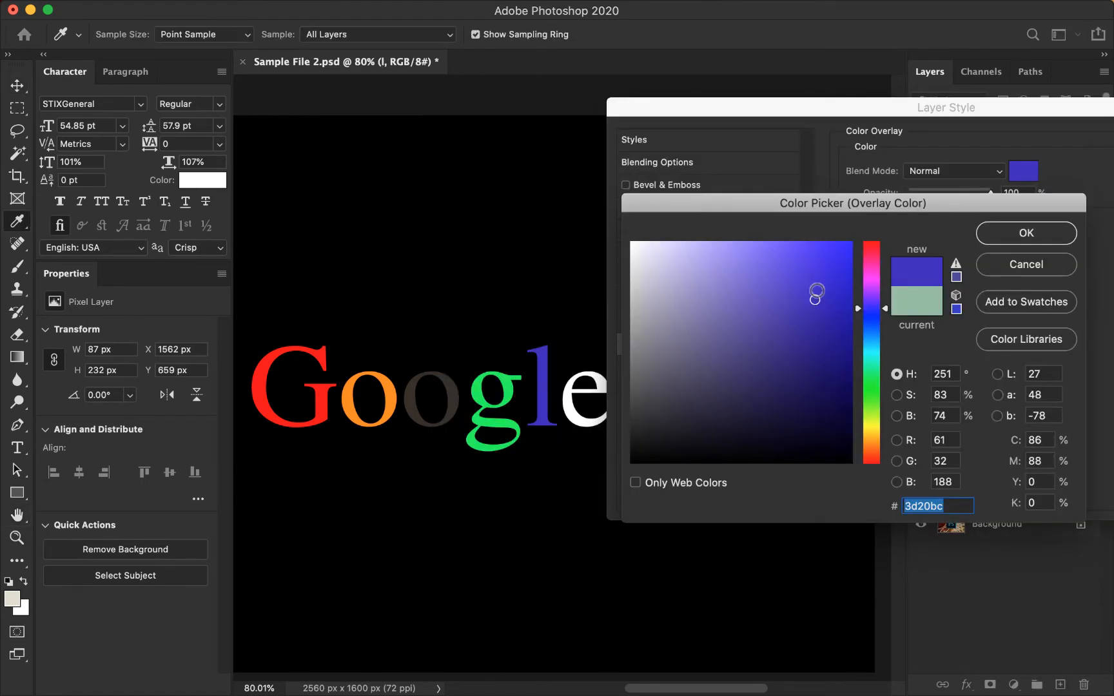
{"action": "left_click", "coordinate": [816, 291]}
{"action": "left_click", "coordinate": [793, 294]}
{"action": "key", "text": "Return"}
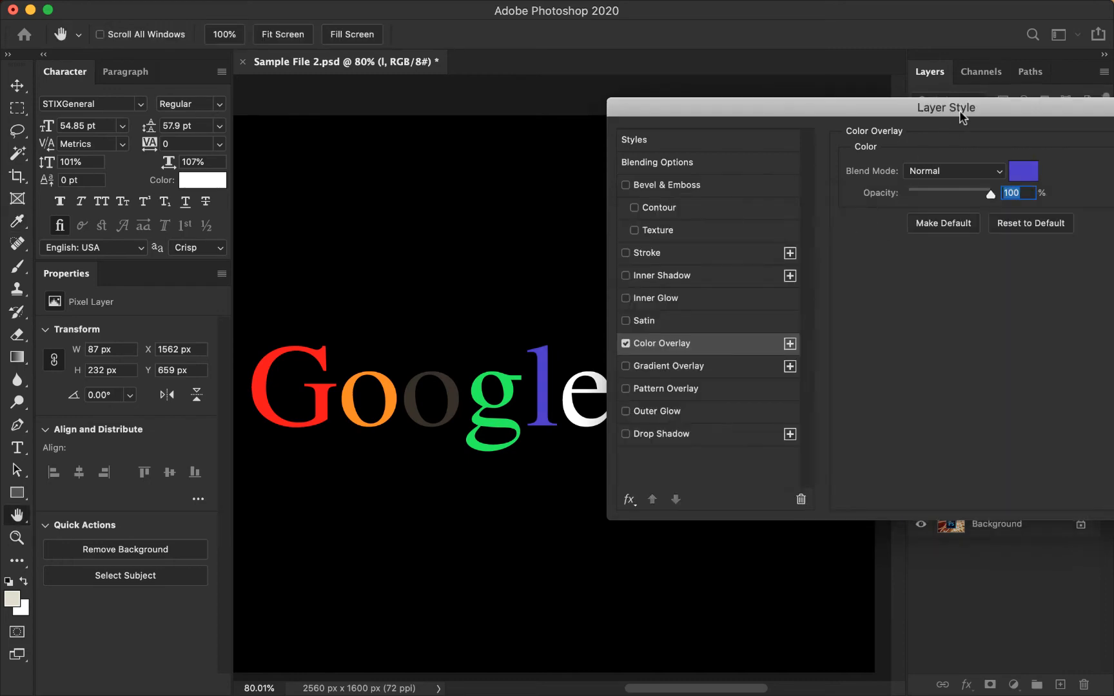
{"action": "left_click_drag", "start_coordinate": [965, 111], "coordinate": [803, 123]}
{"action": "left_click", "coordinate": [1044, 155]}
Apply a Color Overlay layer style in dark purple (451943) to the e layer.
{"action": "left_click", "coordinate": [658, 450]}
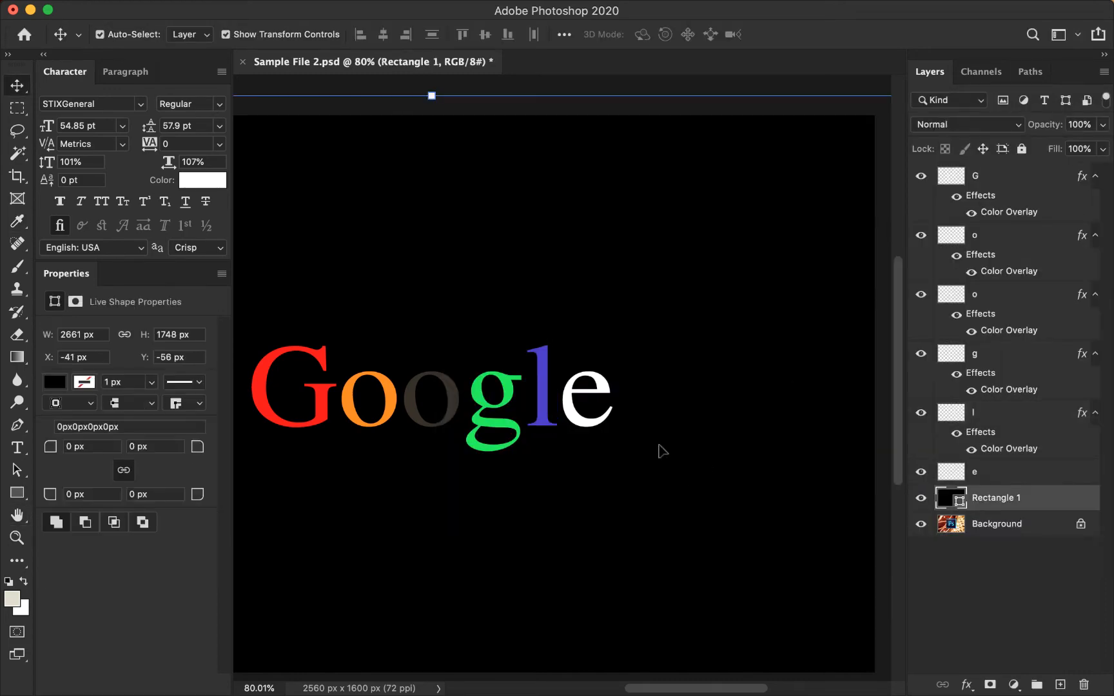
{"action": "left_click", "coordinate": [611, 387]}
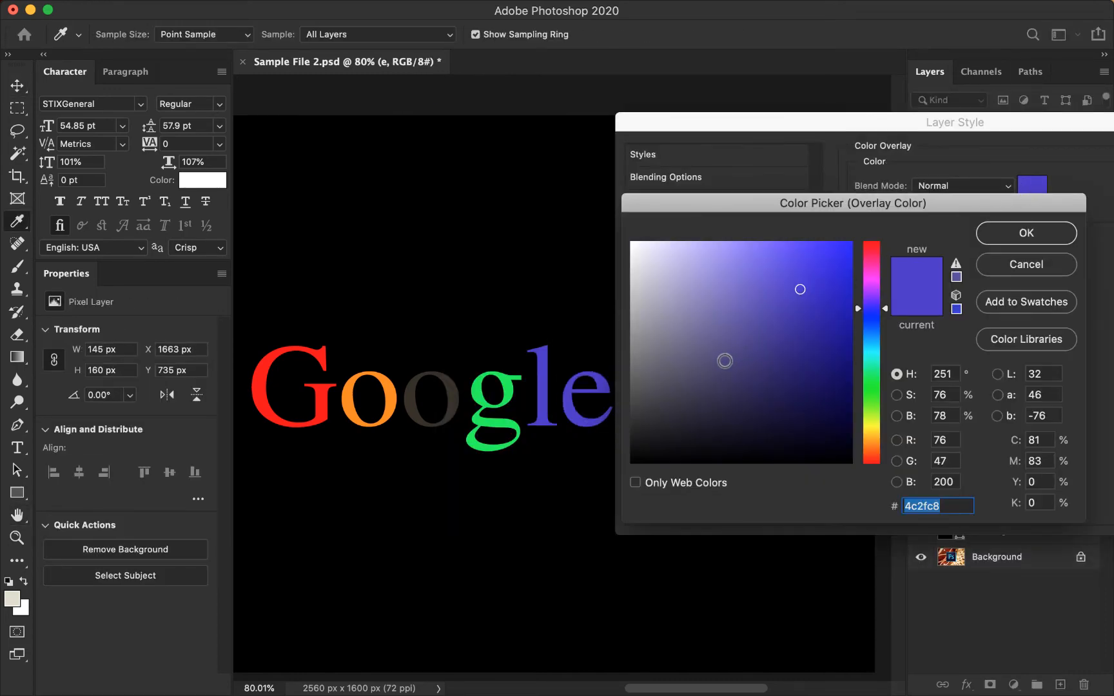
{"action": "left_click", "coordinate": [724, 361]}
{"action": "left_click", "coordinate": [705, 426]}
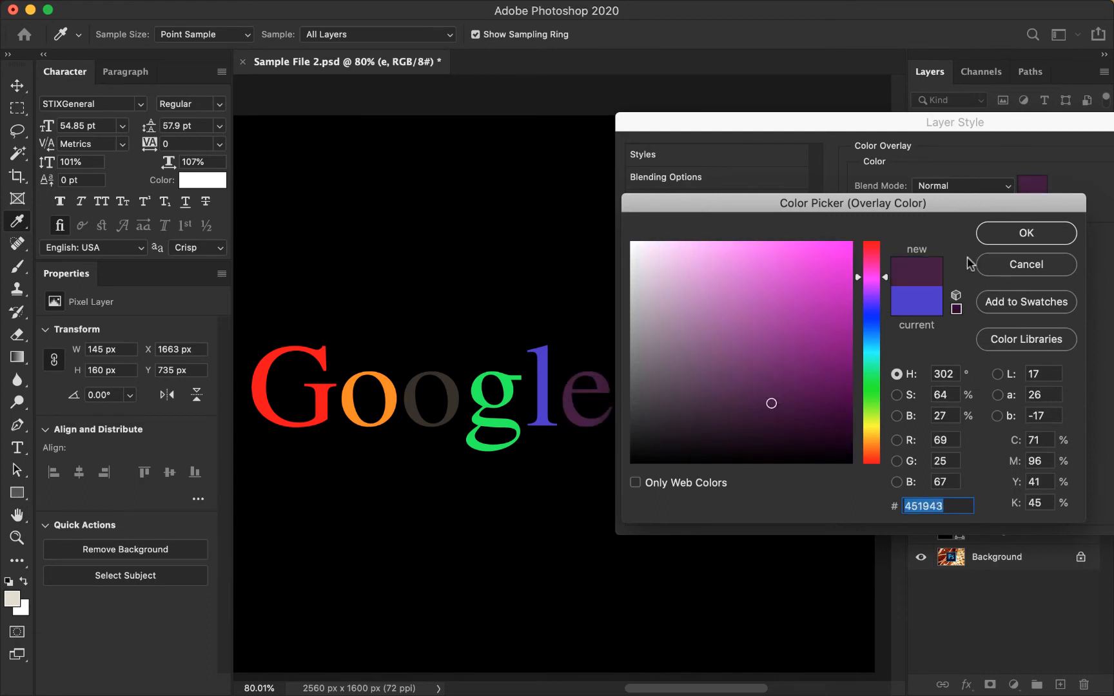
{"action": "left_click", "coordinate": [1011, 232]}
{"action": "left_click_drag", "start_coordinate": [995, 123], "coordinate": [739, 136]}
{"action": "left_click", "coordinate": [974, 169]}
{"action": "left_click", "coordinate": [604, 412]}
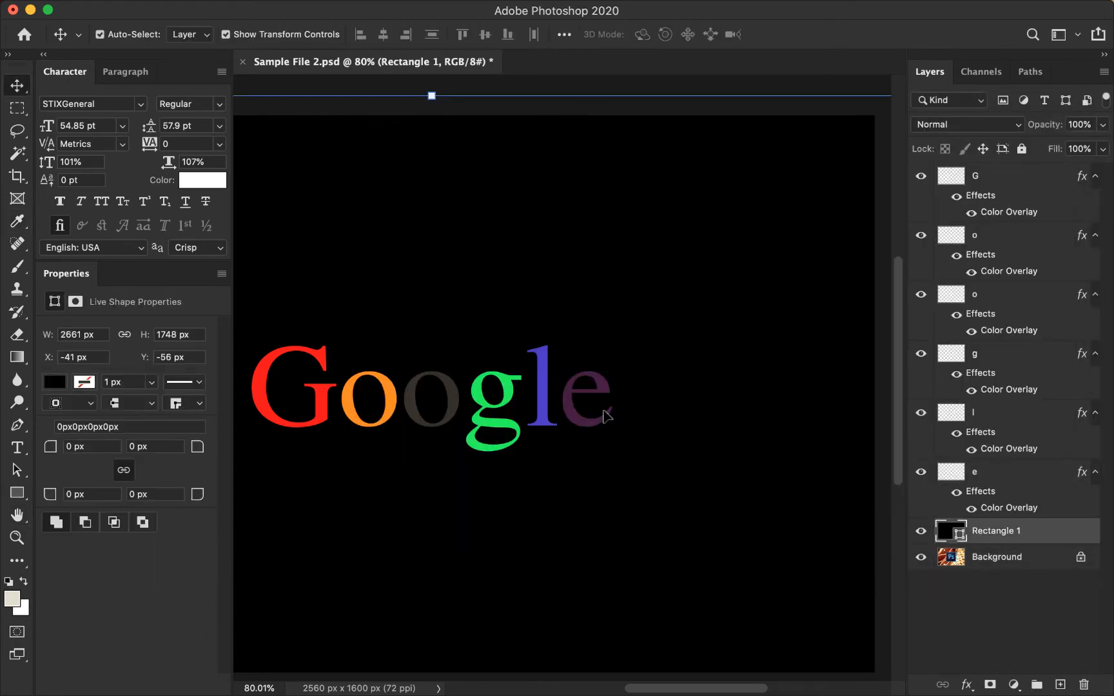
Collapse the effects lists of all six letter layers.
{"action": "scroll", "coordinate": [618, 425], "scroll_direction": "left", "scroll_amount": 5}
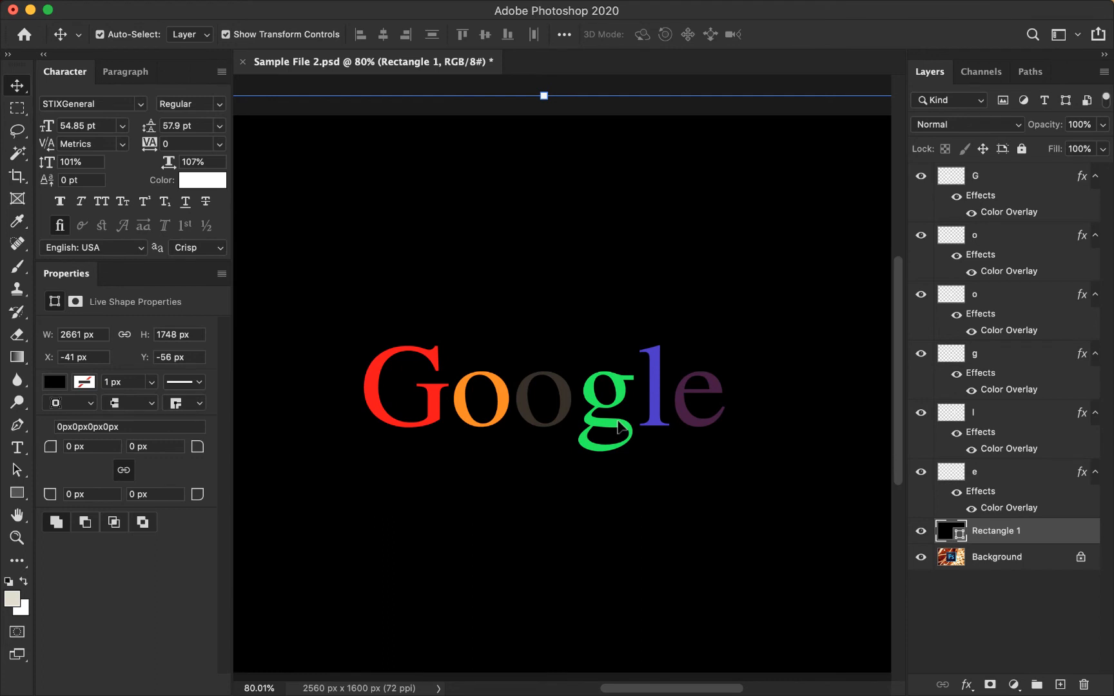
{"action": "left_click", "coordinate": [1094, 473]}
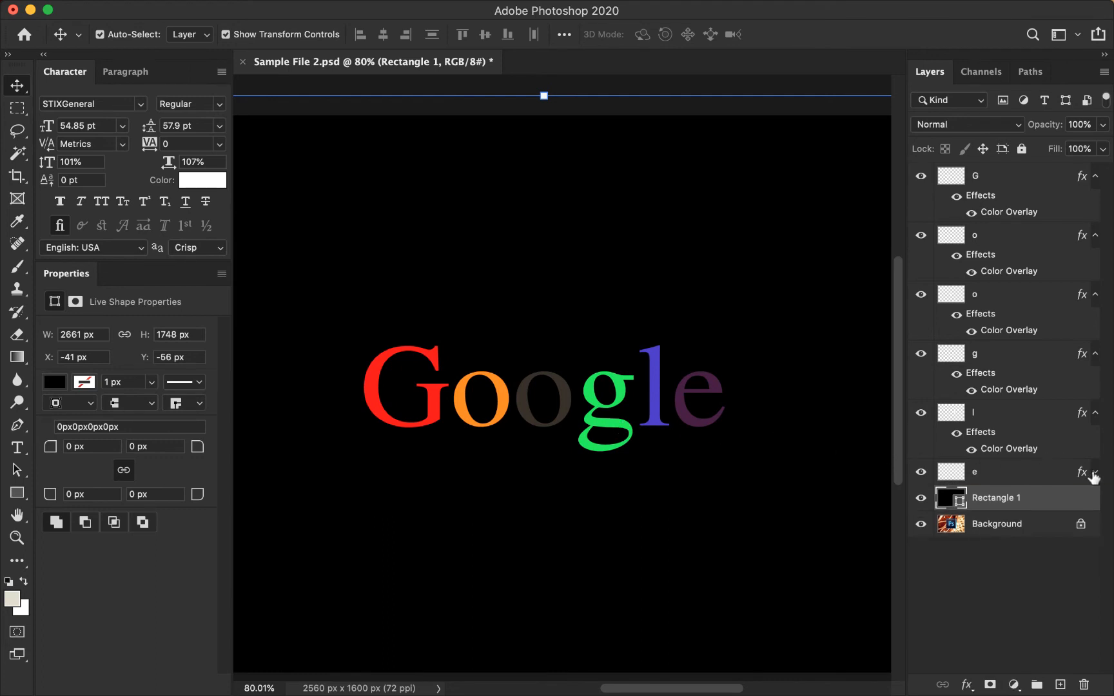
{"action": "left_click", "coordinate": [1093, 414]}
{"action": "left_click", "coordinate": [1094, 353]}
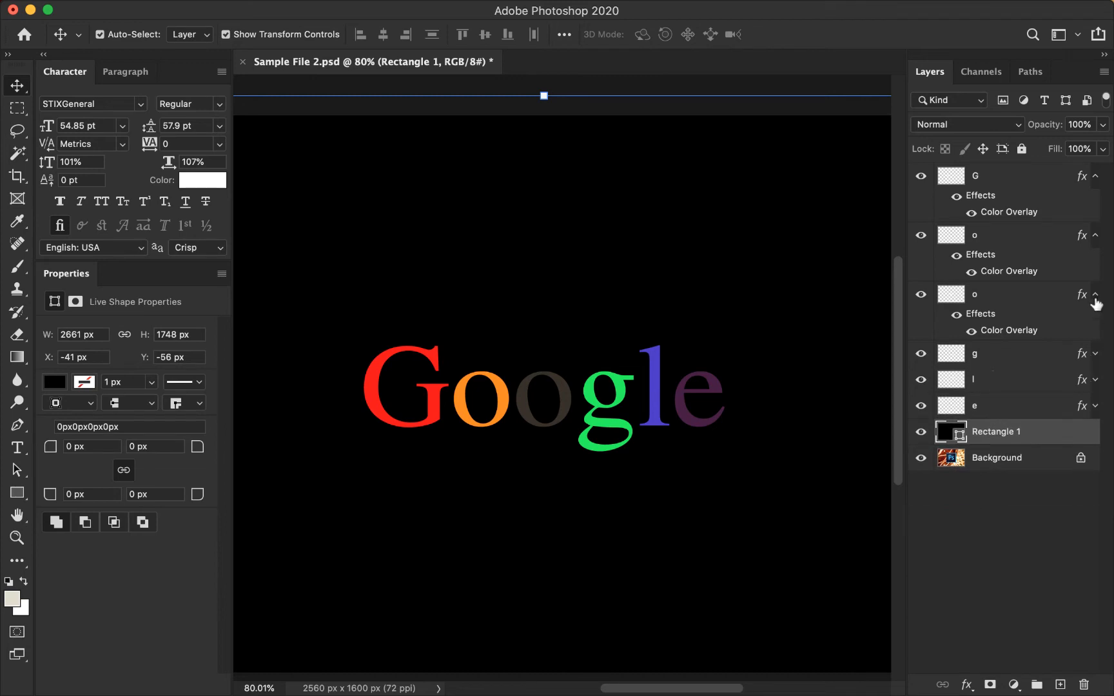
{"action": "left_click", "coordinate": [1094, 294]}
{"action": "left_click", "coordinate": [1095, 176]}
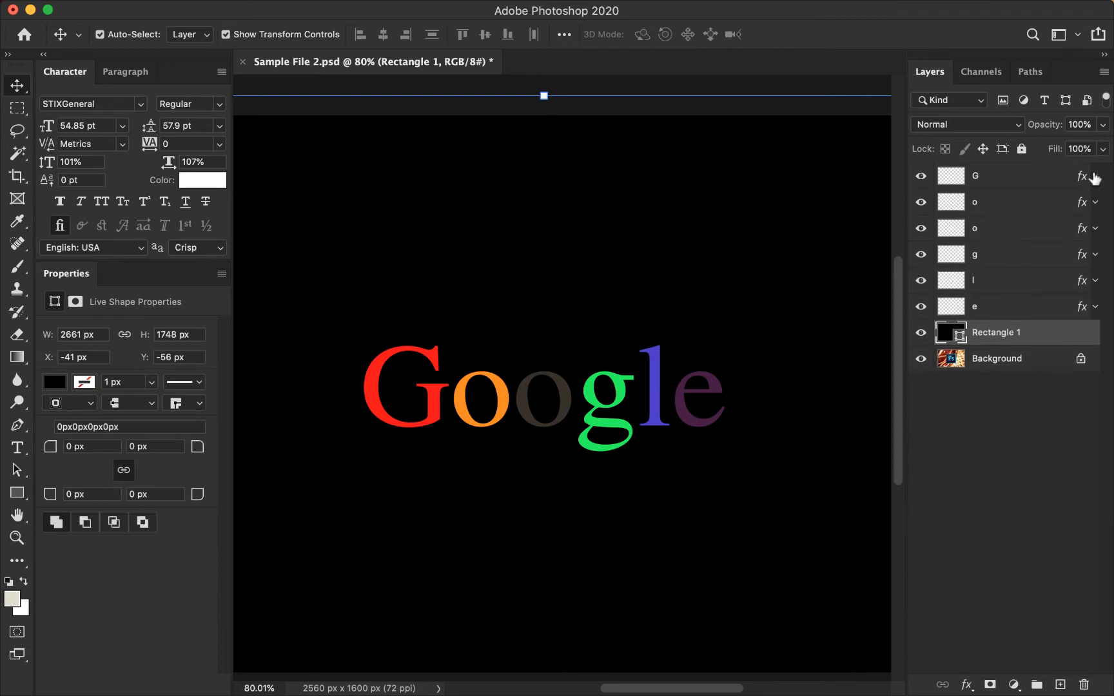
{"action": "left_click", "coordinate": [1025, 176]}
{"action": "left_click", "coordinate": [705, 445]}
{"action": "left_click", "coordinate": [566, 448]}
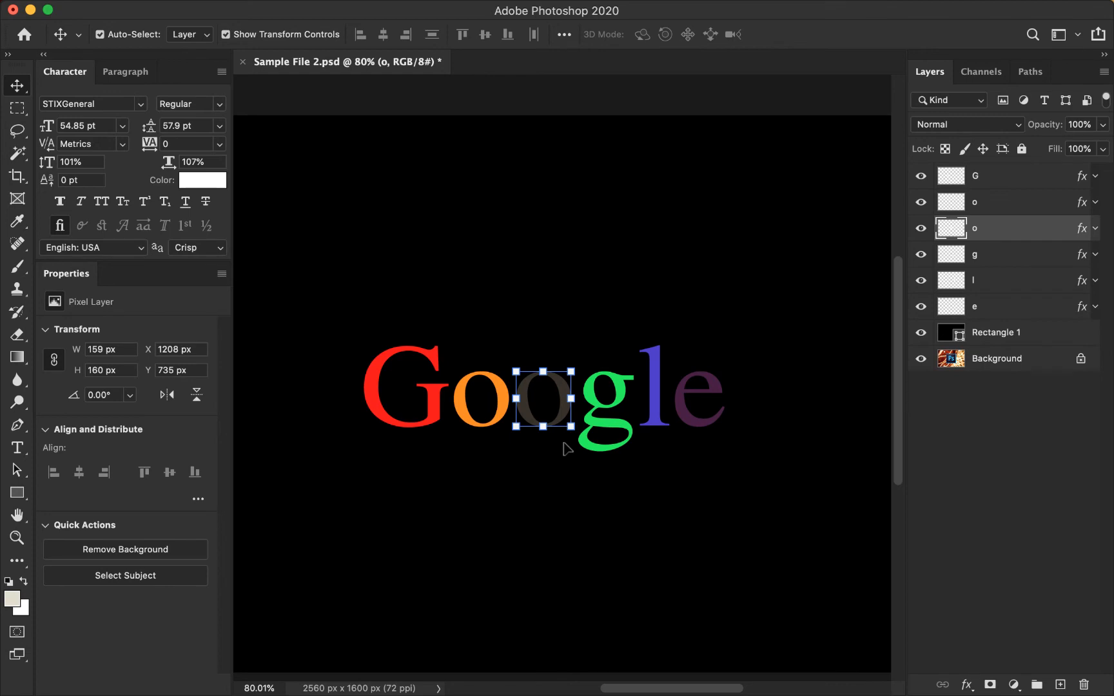
{"action": "left_click", "coordinate": [621, 402]}
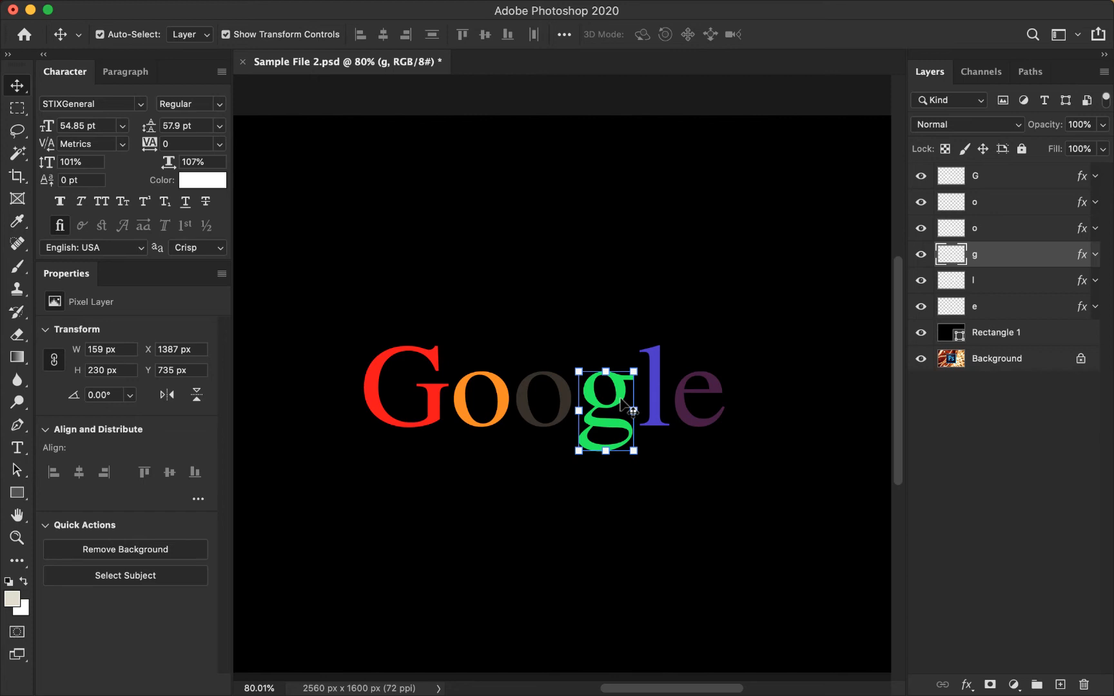
Group the six letter layers from G to e into one layer group.
{"action": "left_click", "coordinate": [988, 185]}
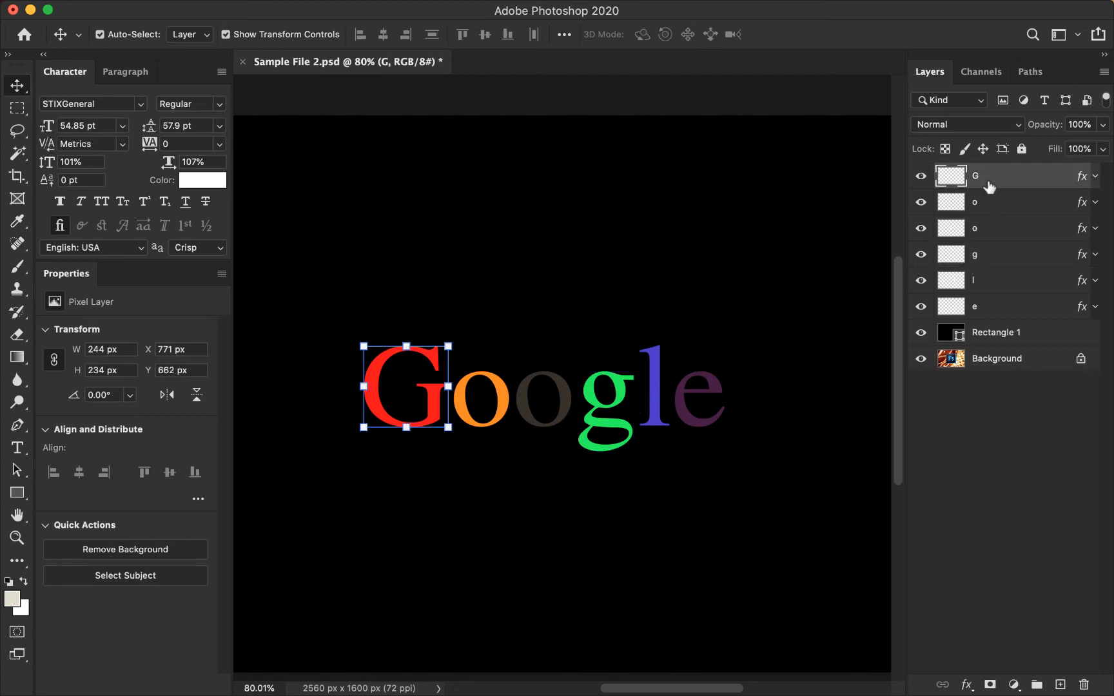
{"action": "left_click", "coordinate": [996, 312], "text": "shift"}
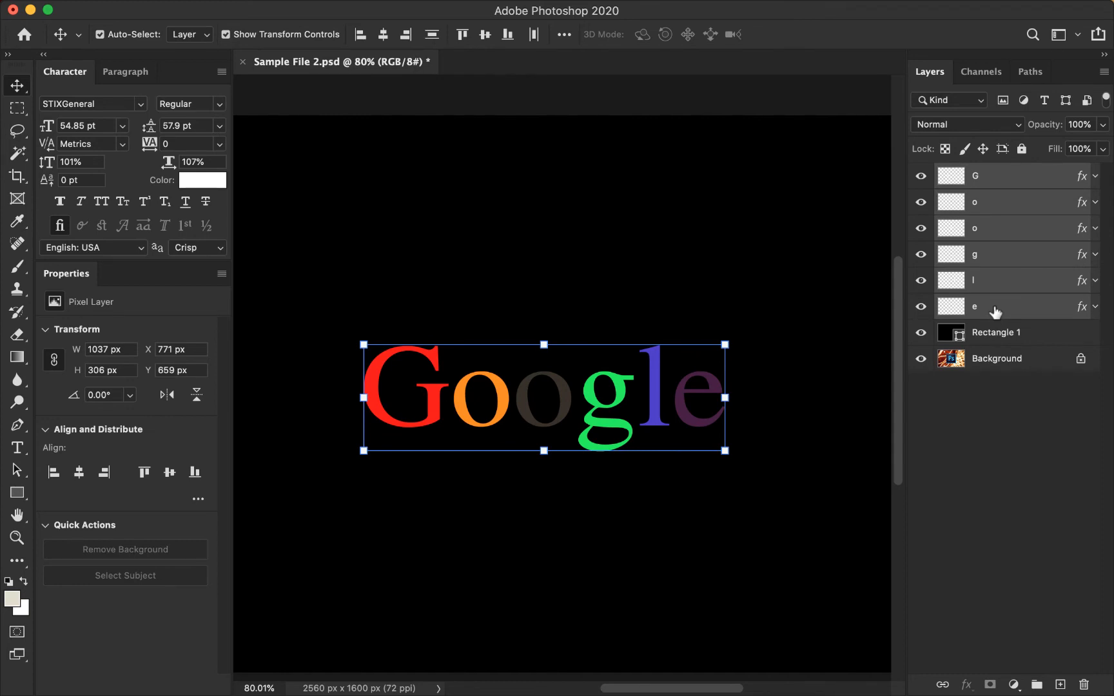
{"action": "key", "text": "super+g"}
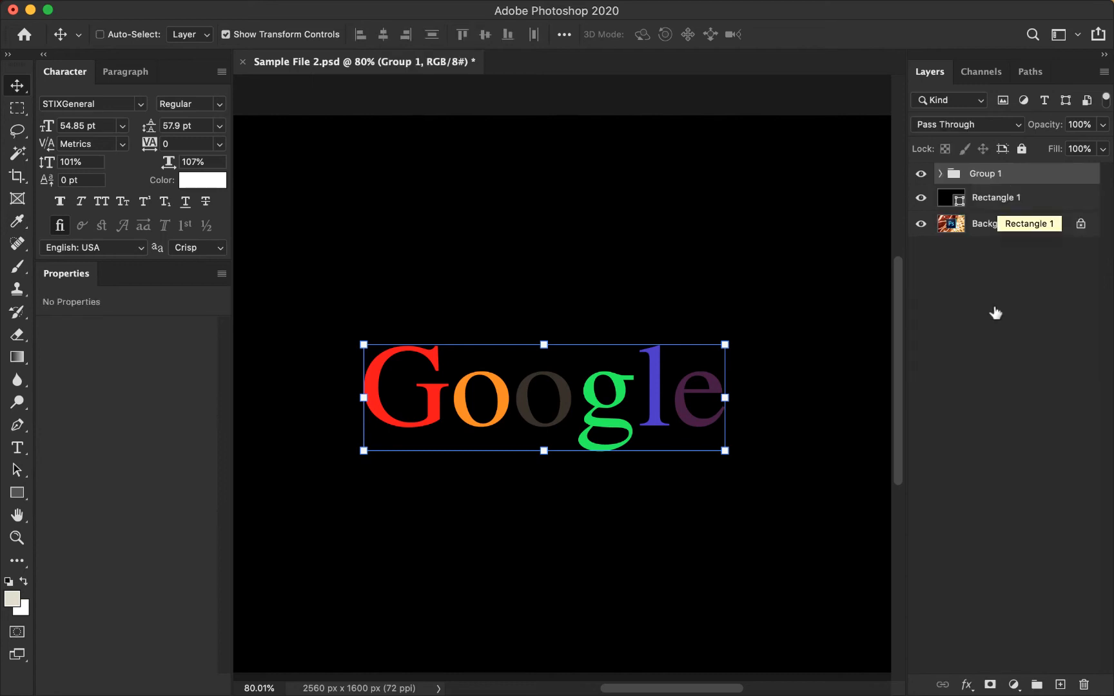
Rename the layer group as Google Logo.
{"action": "double_click", "coordinate": [986, 173]}
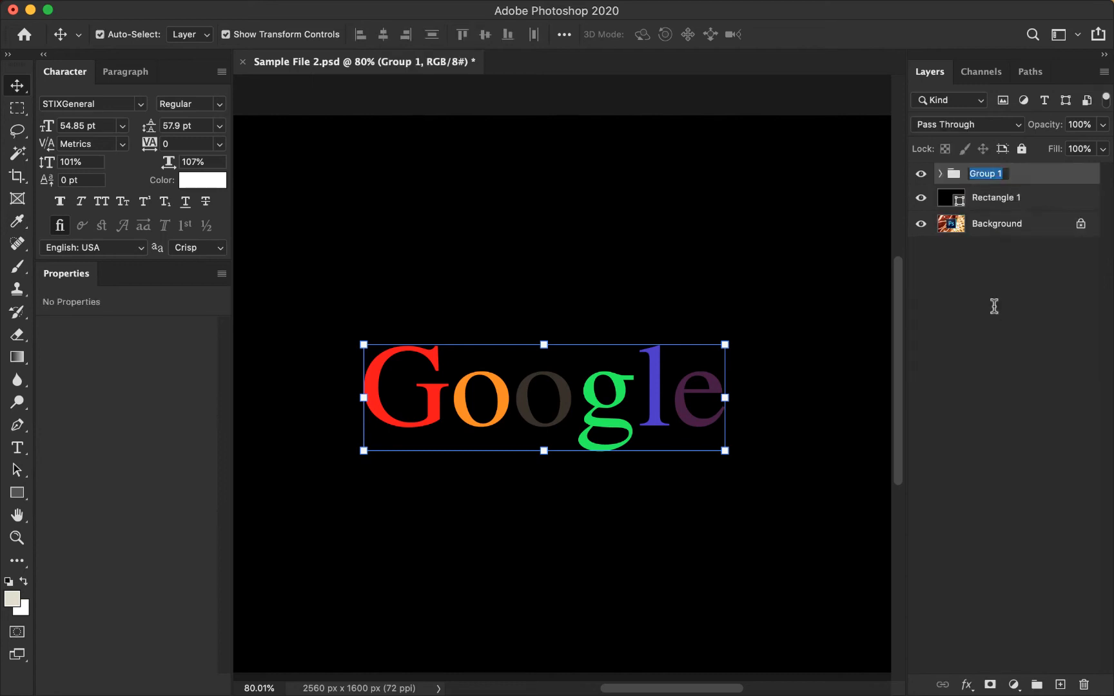
{"action": "type", "text": "Google Logo"}
{"action": "key", "text": "Return"}
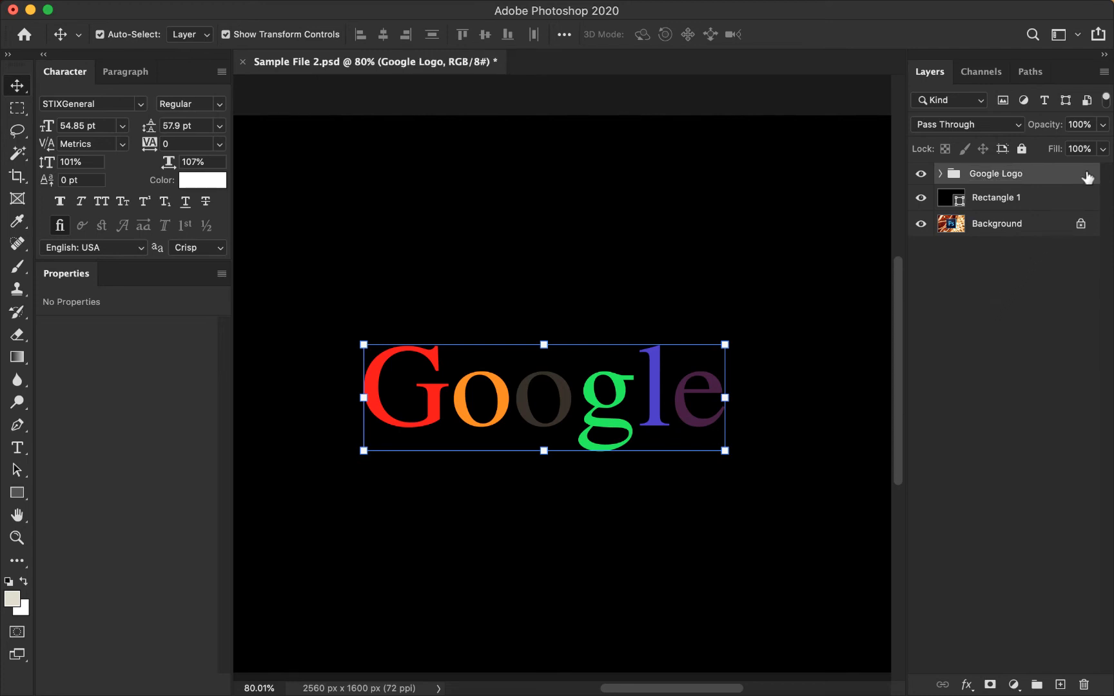
Add a white Stroke layer style to the Google Logo group, 7 px in size and positioned Outside.
{"action": "key", "text": "h"}
{"action": "scroll", "coordinate": [570, 396], "scroll_direction": "up", "scroll_amount": 3}
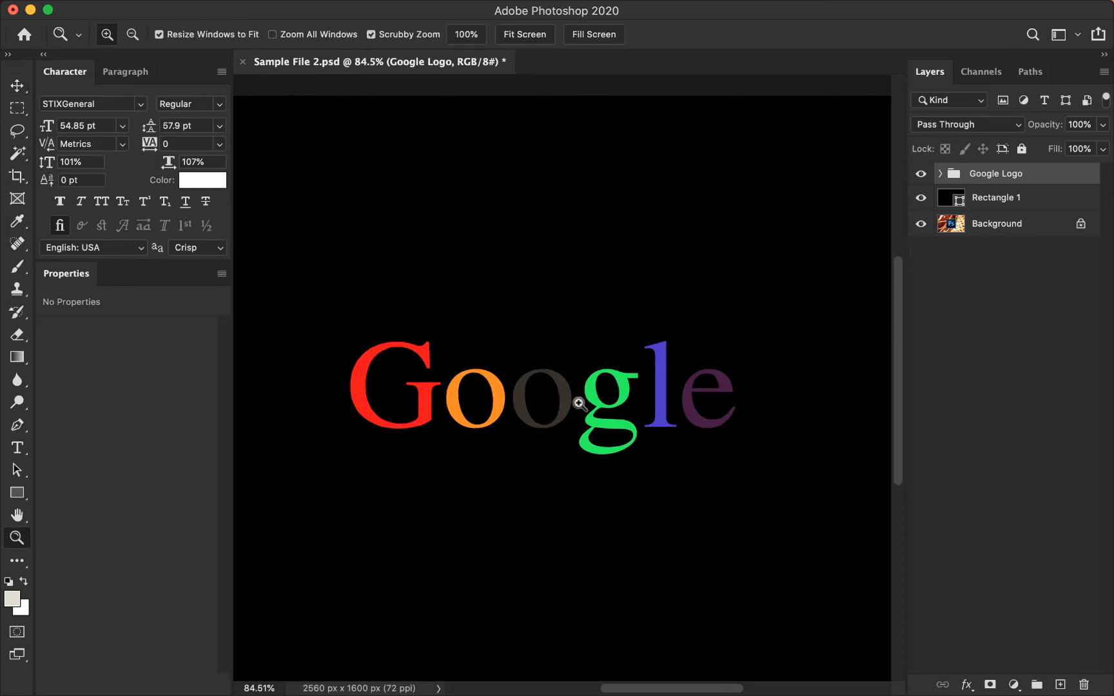
{"action": "left_click_drag", "start_coordinate": [576, 385], "coordinate": [469, 389]}
{"action": "double_click", "coordinate": [1072, 176]}
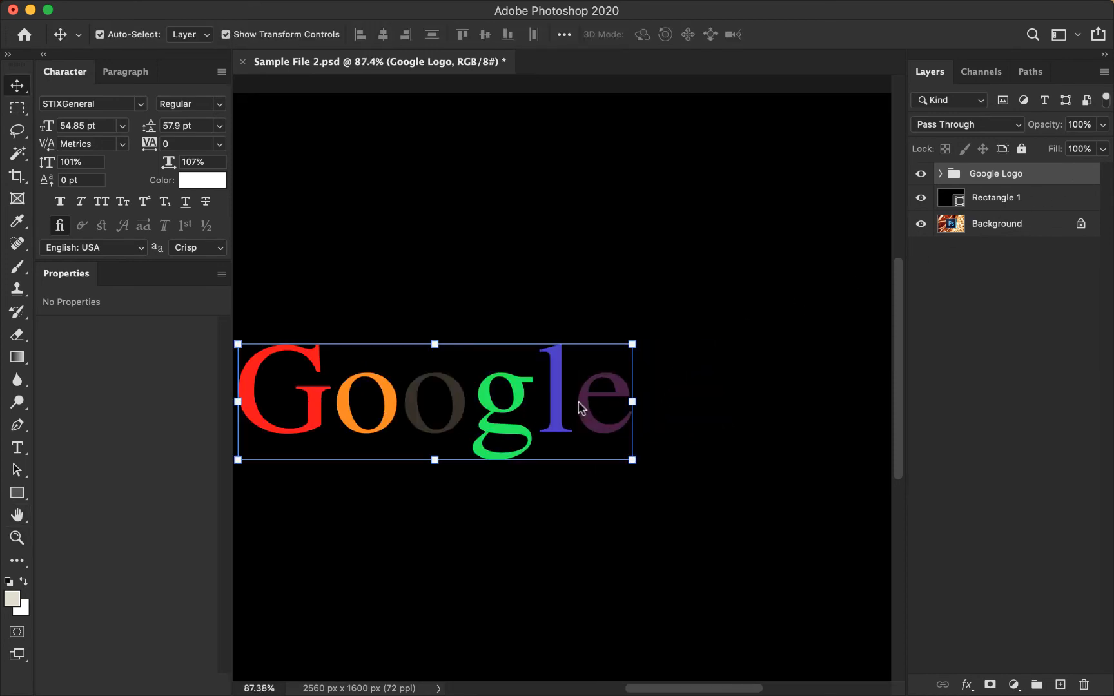
{"action": "left_click_drag", "start_coordinate": [694, 135], "coordinate": [910, 121]}
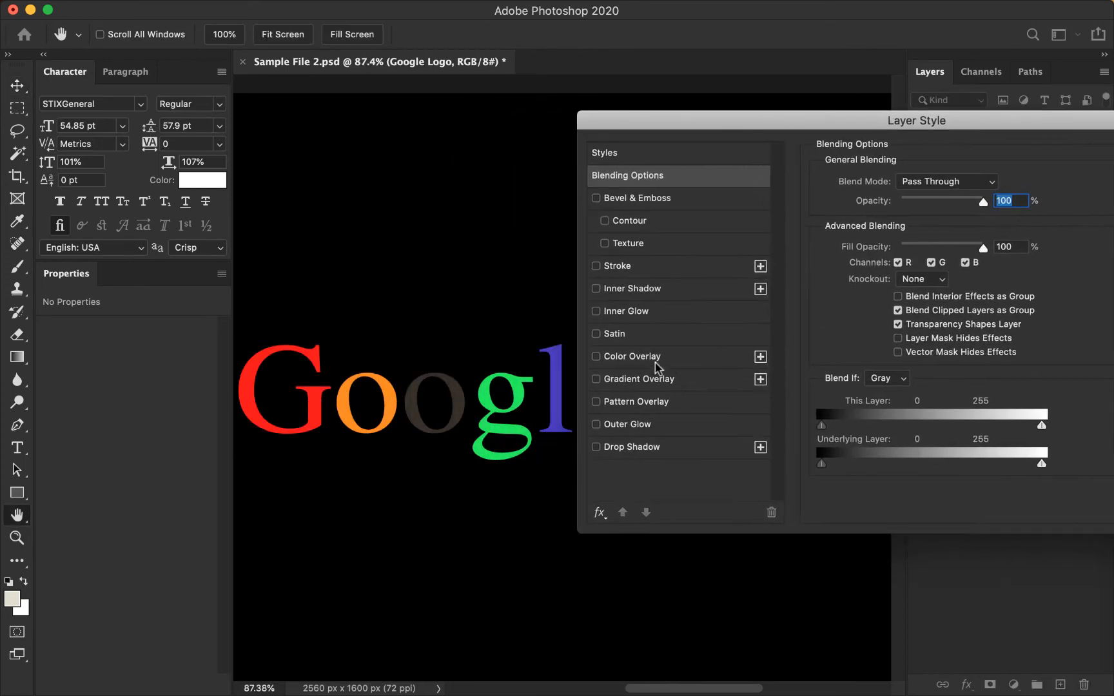
{"action": "left_click", "coordinate": [618, 266]}
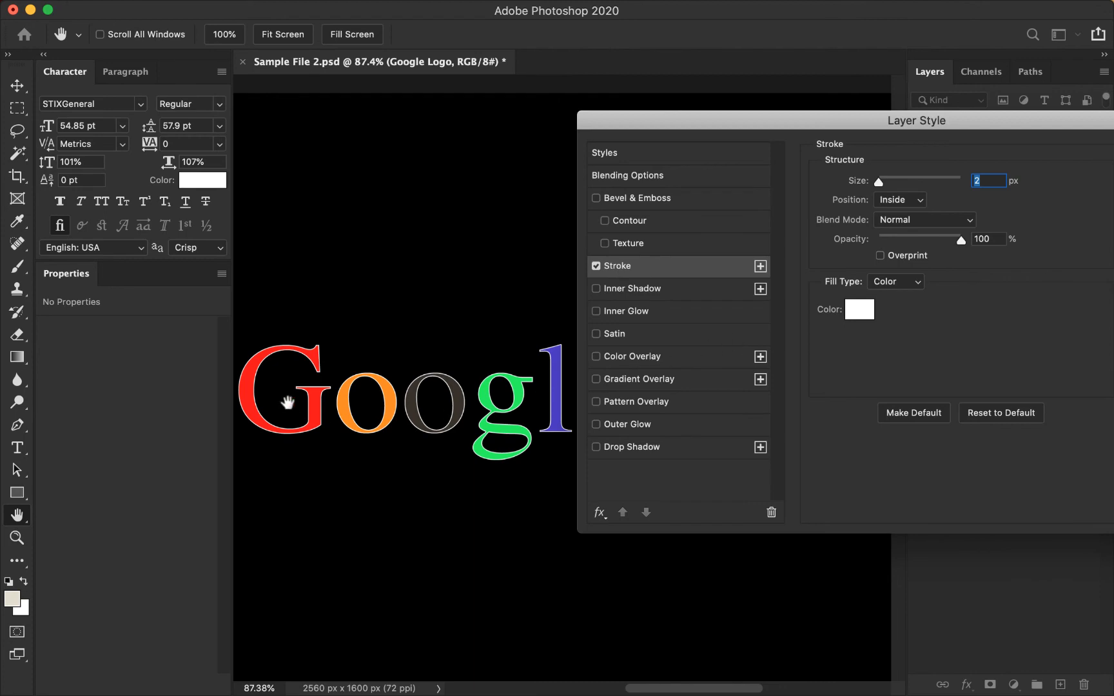
{"action": "mouse_move", "coordinate": [878, 181]}
{"action": "left_mouse_down"}
{"action": "mouse_move", "coordinate": [893, 182]}
{"action": "mouse_move", "coordinate": [882, 183]}
{"action": "left_mouse_up"}
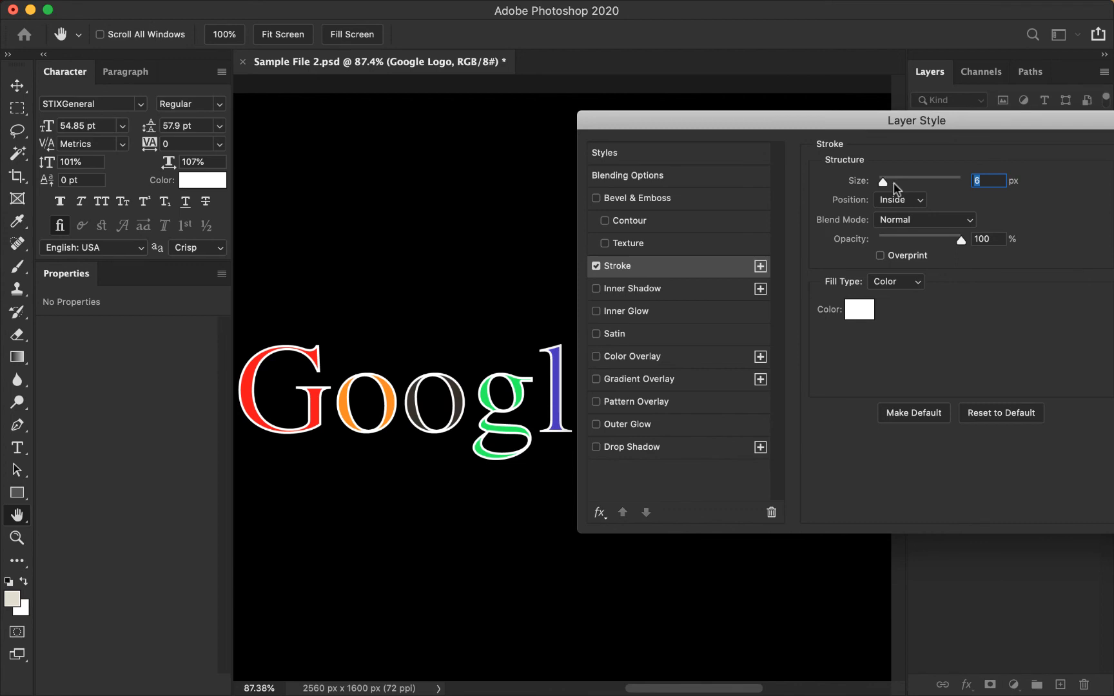
{"action": "left_click", "coordinate": [900, 196]}
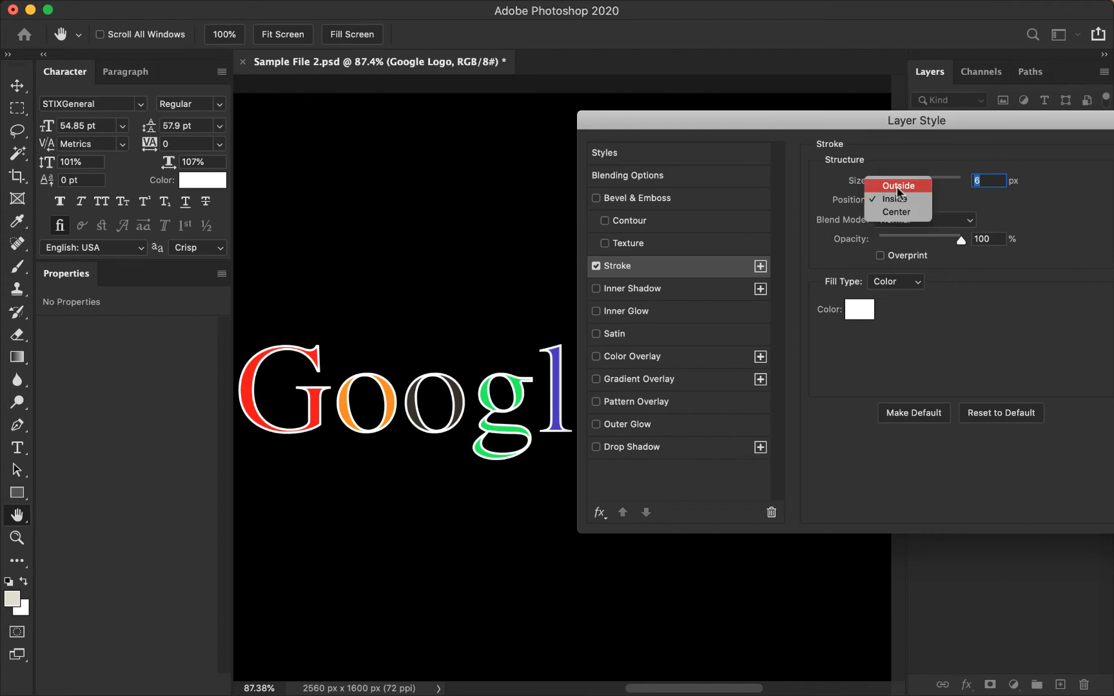
{"action": "left_click", "coordinate": [897, 187]}
{"action": "mouse_move", "coordinate": [882, 182]}
{"action": "left_mouse_down"}
{"action": "mouse_move", "coordinate": [893, 185]}
{"action": "mouse_move", "coordinate": [884, 185]}
{"action": "left_mouse_up"}
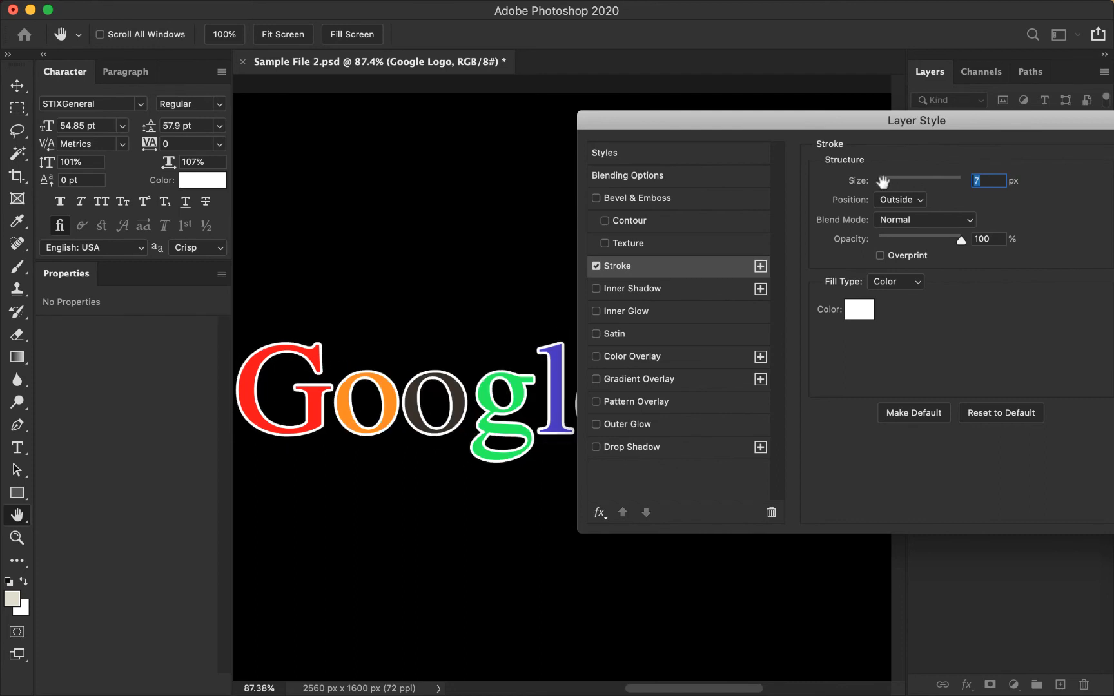
Try the group's stroke at 51% opacity and in a green colour, and return the colour to white.
{"action": "left_click", "coordinate": [960, 240]}
{"action": "left_click_drag", "start_coordinate": [963, 243], "coordinate": [924, 240]}
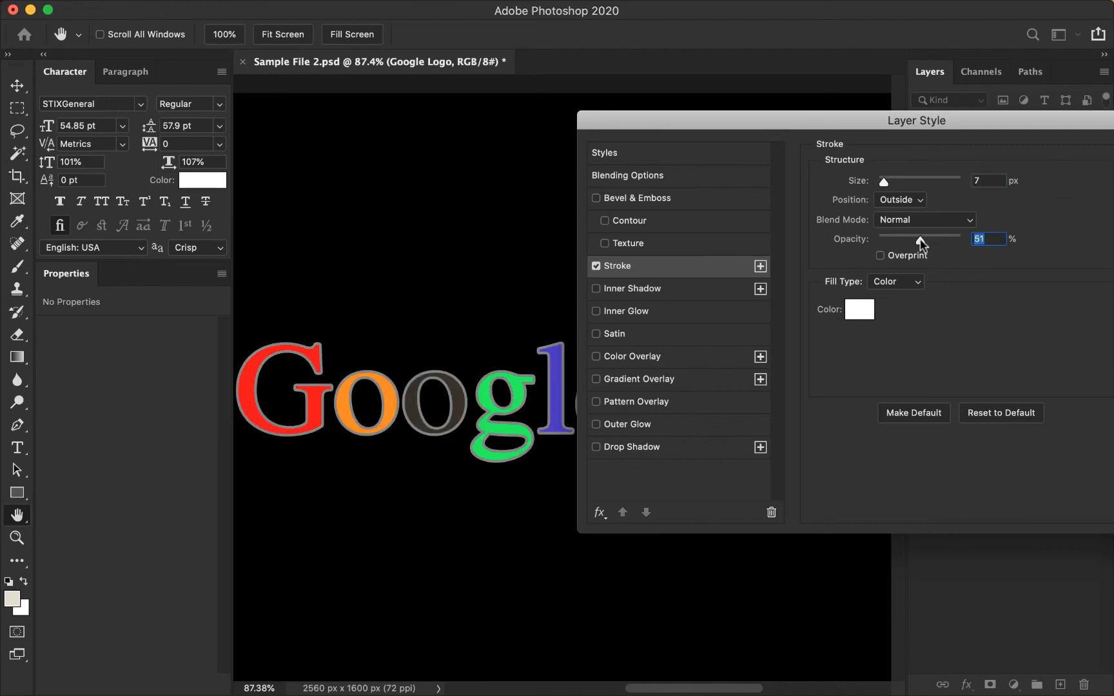
{"action": "left_click", "coordinate": [859, 309]}
{"action": "left_click", "coordinate": [719, 340]}
{"action": "left_click", "coordinate": [871, 396]}
{"action": "left_click_drag", "start_coordinate": [658, 267], "coordinate": [569, 170]}
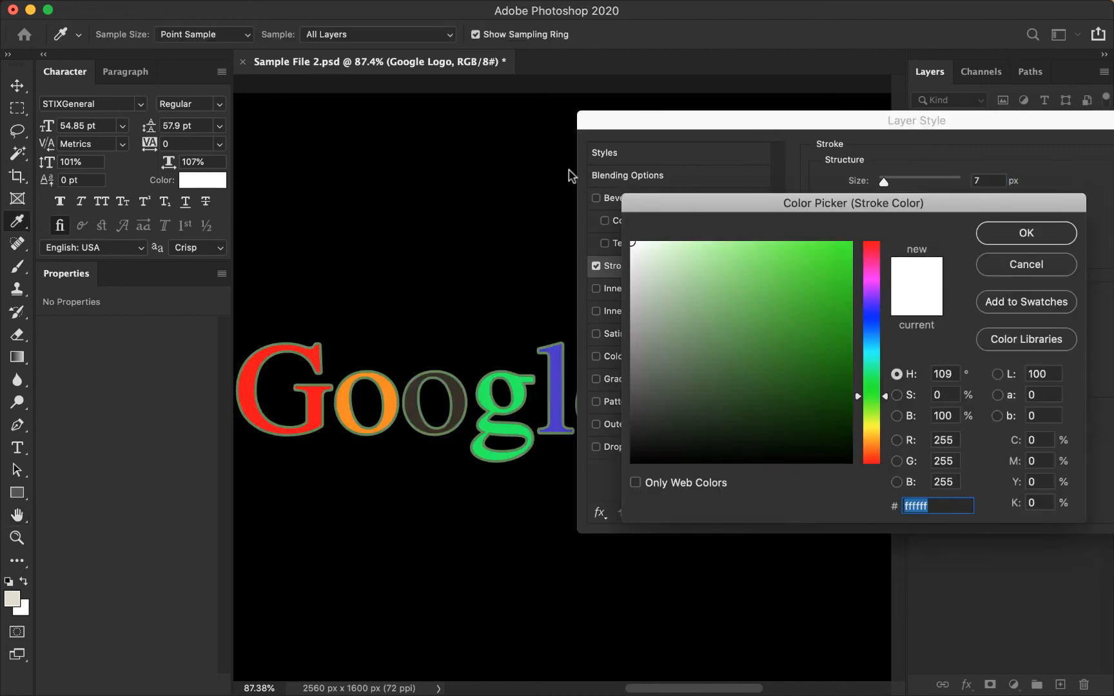
{"action": "left_click", "coordinate": [1026, 232]}
Set the group's stroke size to 4 px and apply the layer style.
{"action": "left_click_drag", "start_coordinate": [982, 180], "coordinate": [950, 184]}
{"action": "type", "text": "4"}
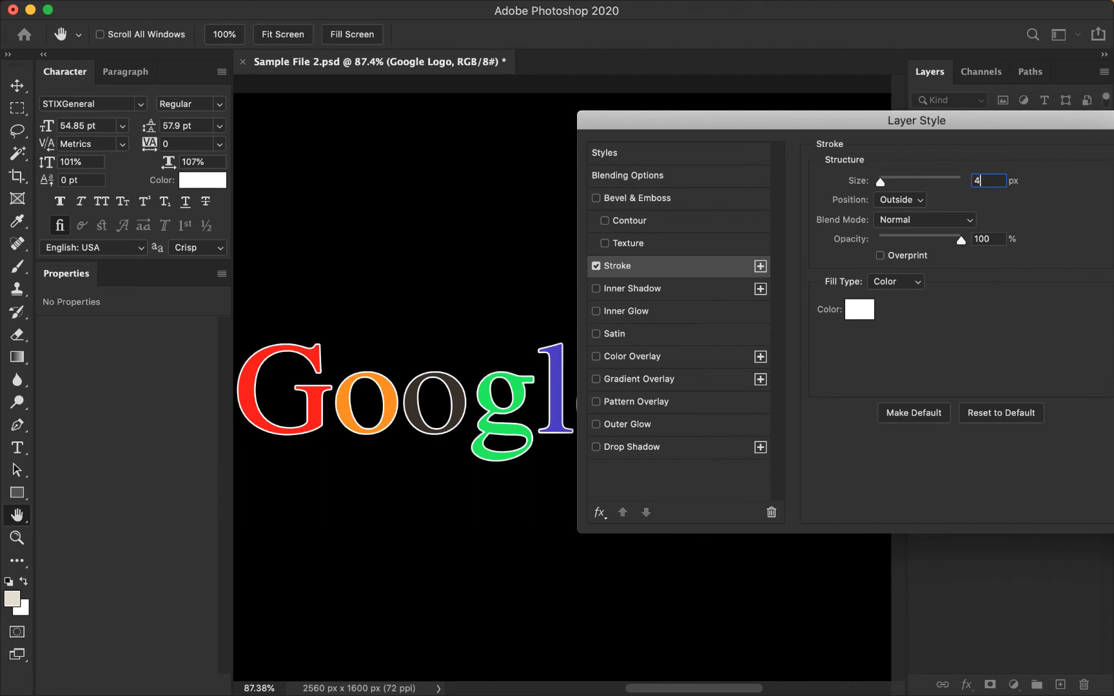
{"action": "key", "text": "Return"}
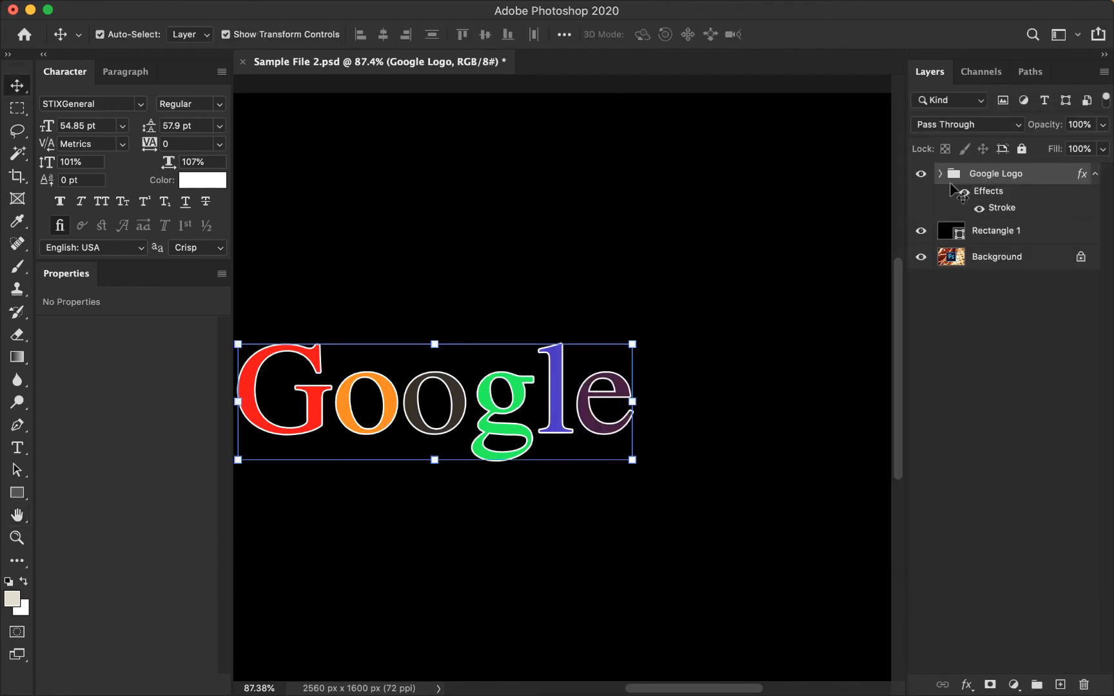
{"action": "left_click", "coordinate": [568, 422]}
{"action": "scroll", "coordinate": [567, 422], "scroll_direction": "down", "scroll_amount": 2}
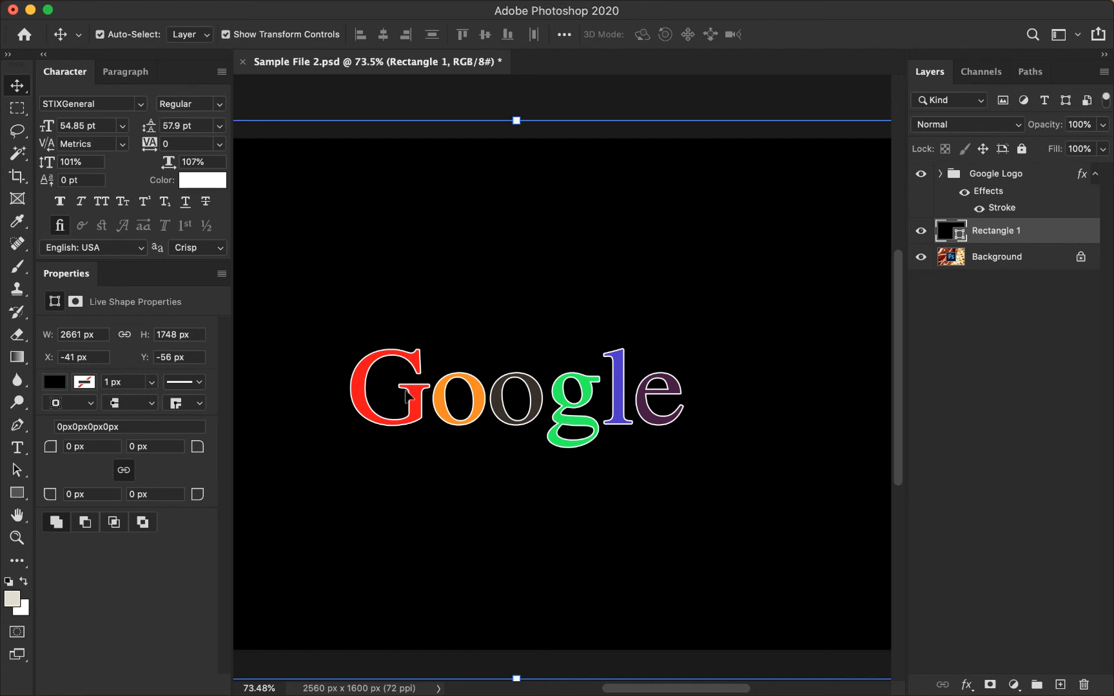
Change the fill type of the Google Logo group's stroke to Gradient.
{"action": "double_click", "coordinate": [1082, 174]}
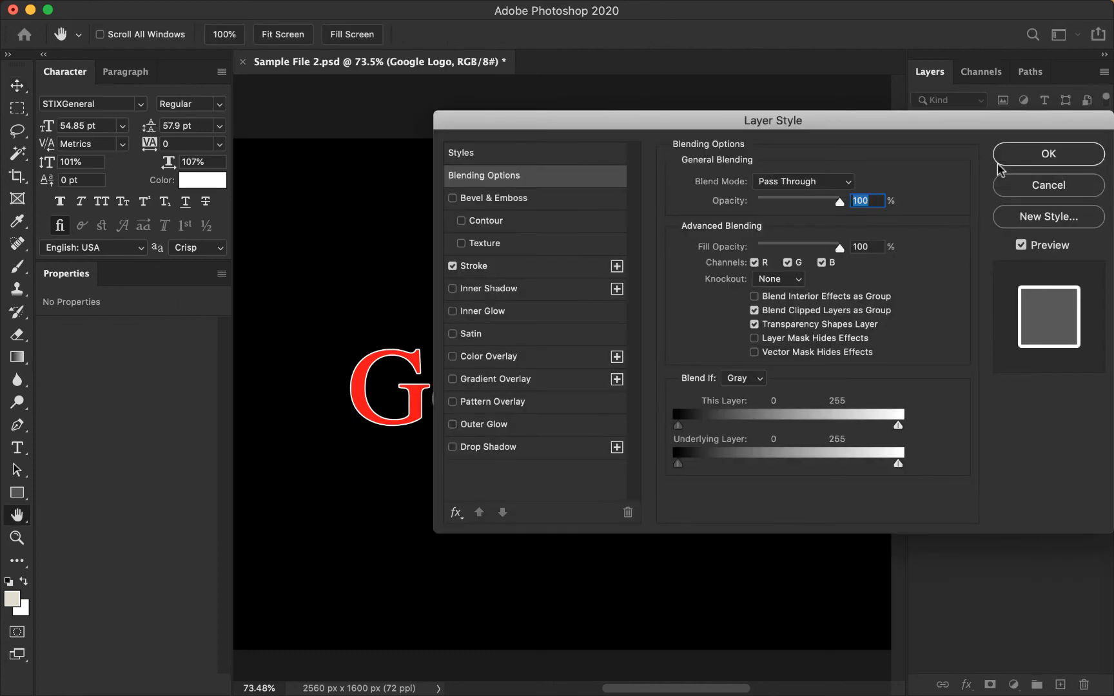
{"action": "left_click_drag", "start_coordinate": [629, 124], "coordinate": [768, 135]}
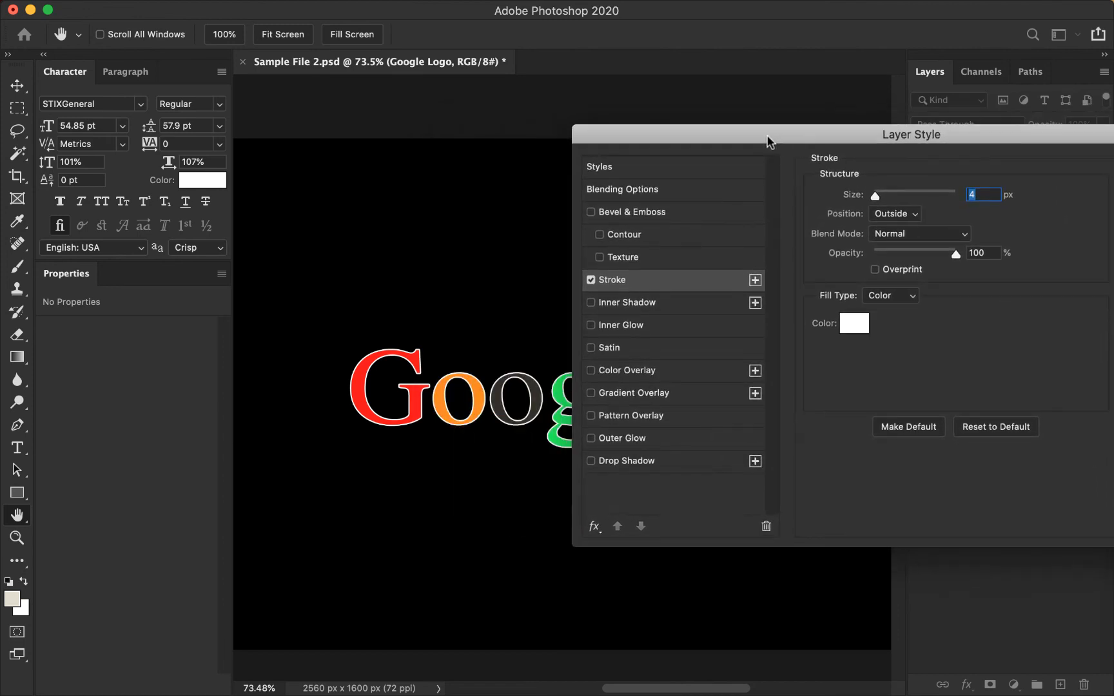
{"action": "left_click", "coordinate": [911, 299]}
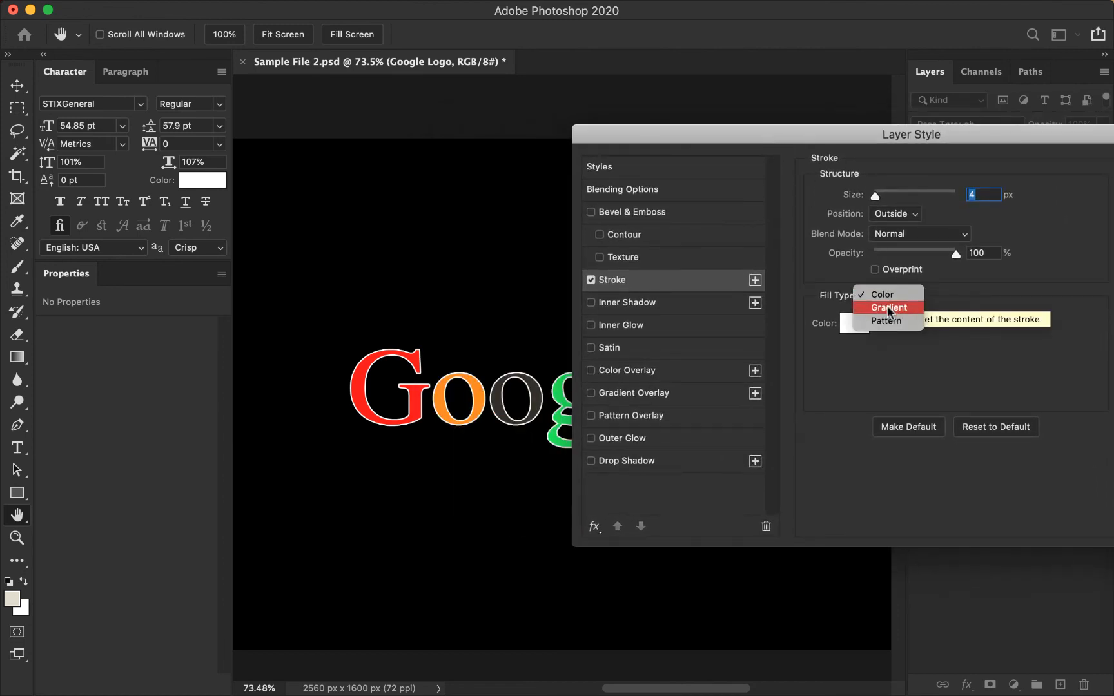
{"action": "left_click", "coordinate": [887, 308]}
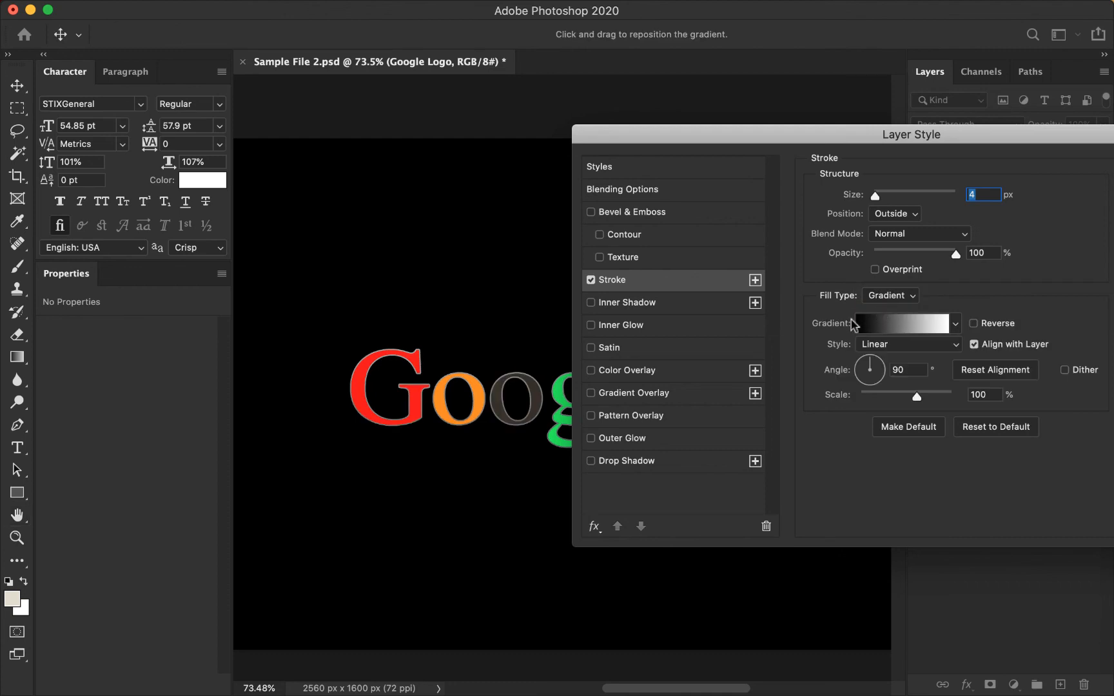
{"action": "left_click", "coordinate": [632, 396]}
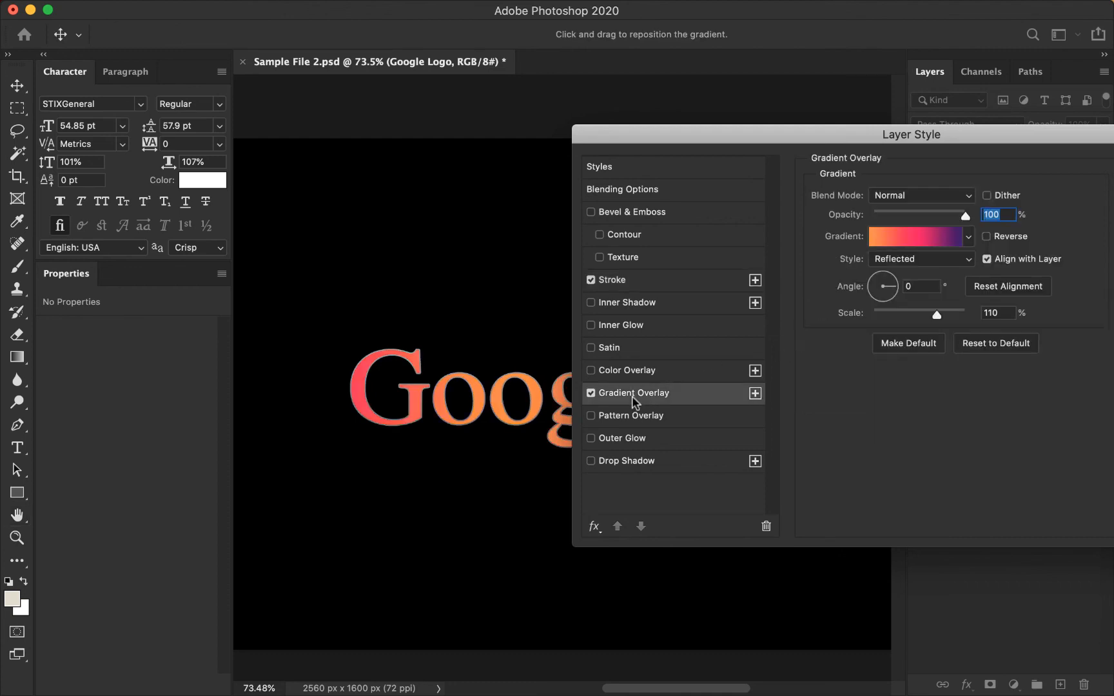
{"action": "key", "text": "super+z"}
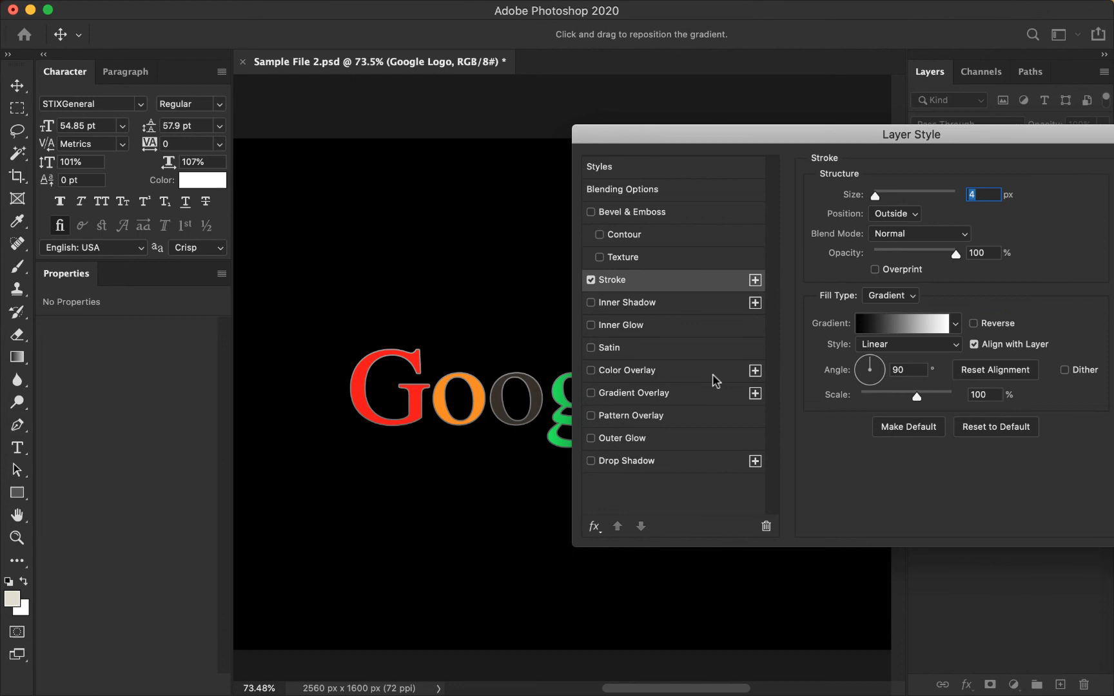
Choose the Purple_21 preset from the Purples folder as the stroke's gradient.
{"action": "left_click", "coordinate": [887, 334]}
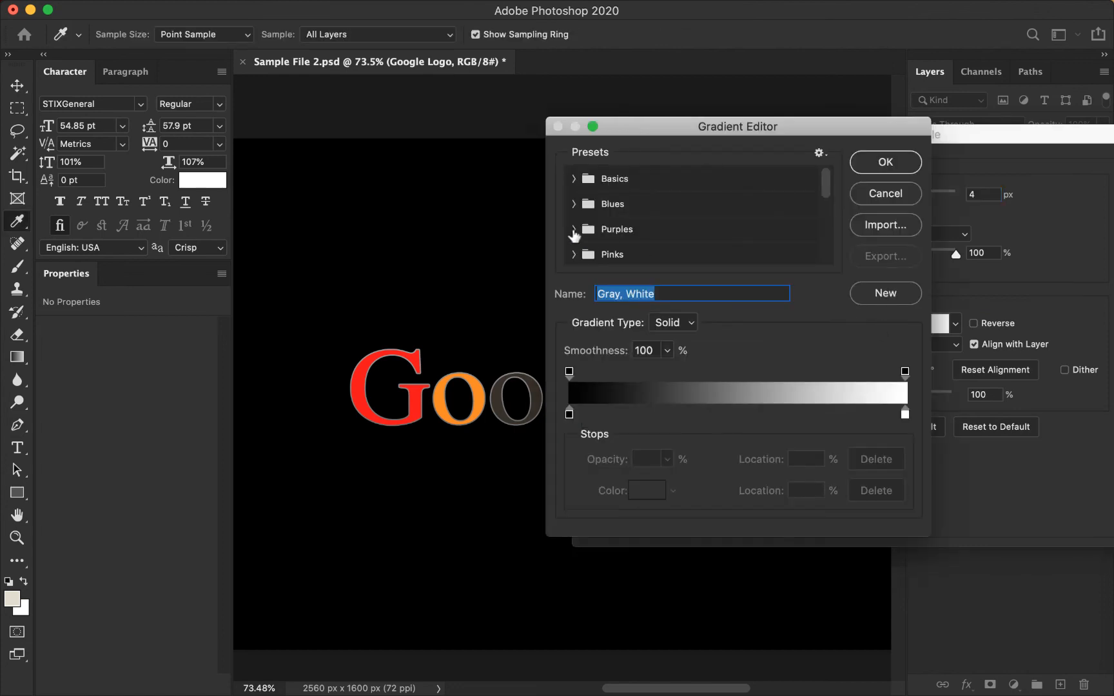
{"action": "left_click", "coordinate": [573, 230]}
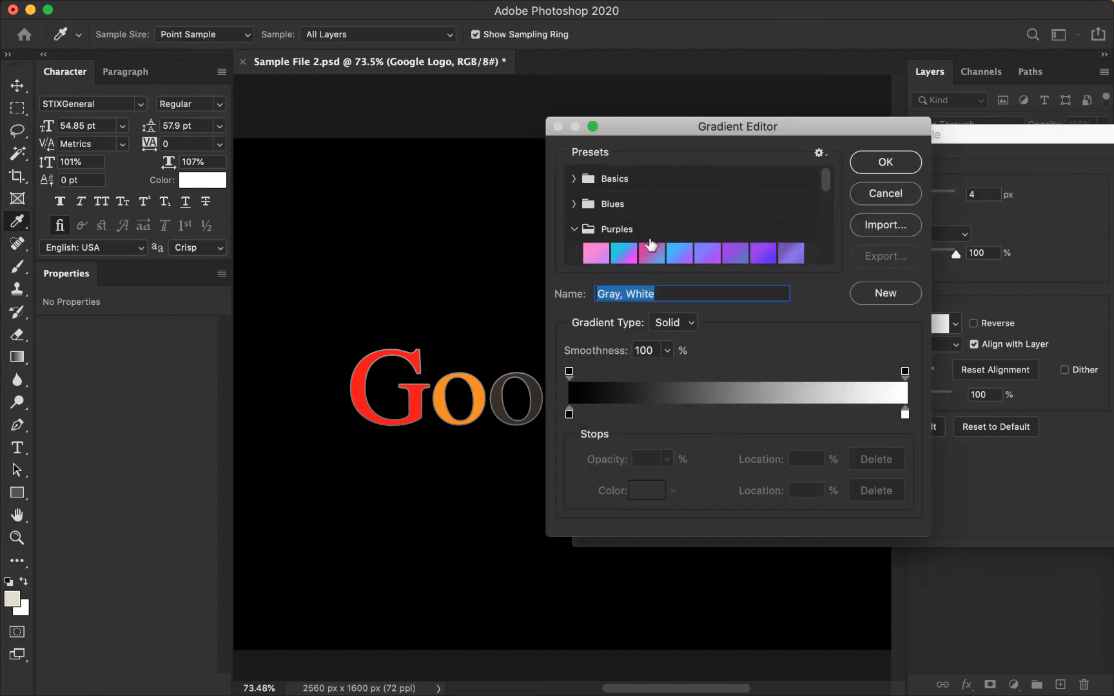
{"action": "scroll", "coordinate": [651, 243], "scroll_direction": "down", "scroll_amount": 3}
{"action": "left_click", "coordinate": [684, 233]}
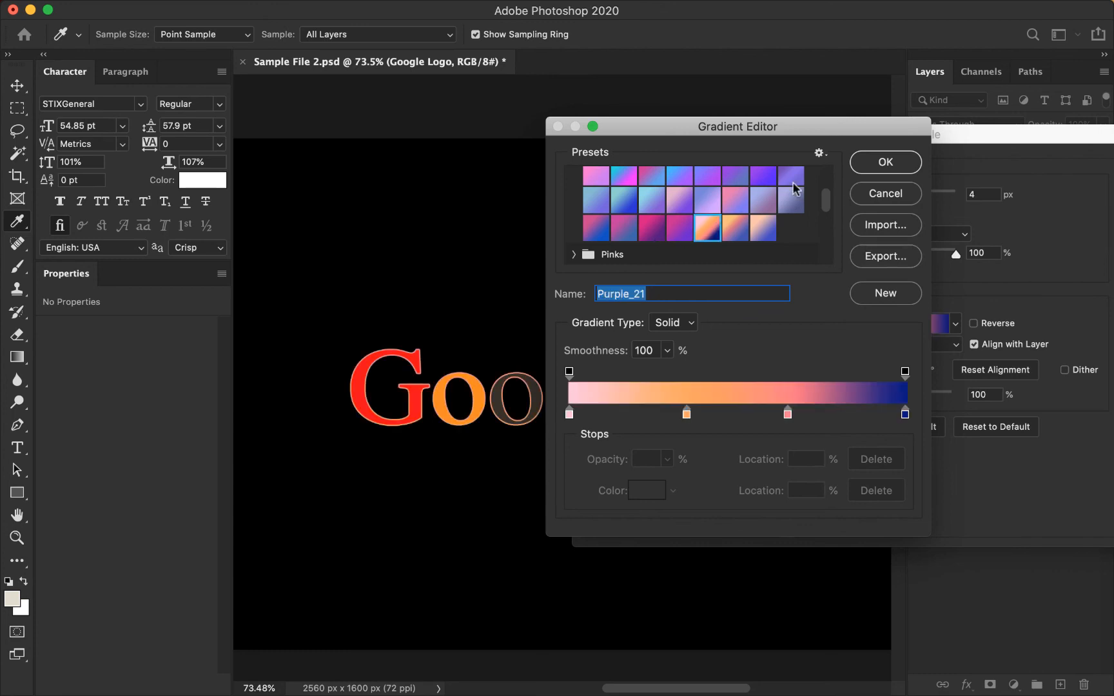
{"action": "left_click", "coordinate": [863, 160]}
Set the stroke gradient's angle to 0° and scale to 10%, apply the layer style and deselect all layers.
{"action": "left_click_drag", "start_coordinate": [947, 414], "coordinate": [888, 419]}
{"action": "left_click_drag", "start_coordinate": [712, 160], "coordinate": [808, 149]}
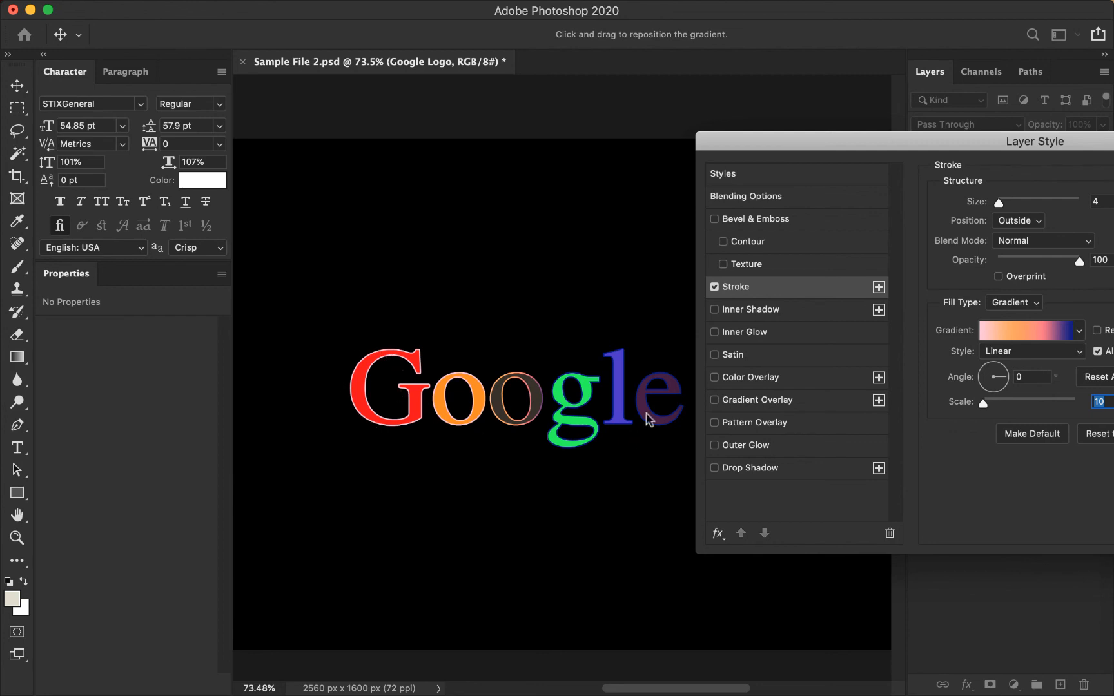
{"action": "left_click_drag", "start_coordinate": [850, 144], "coordinate": [538, 158]}
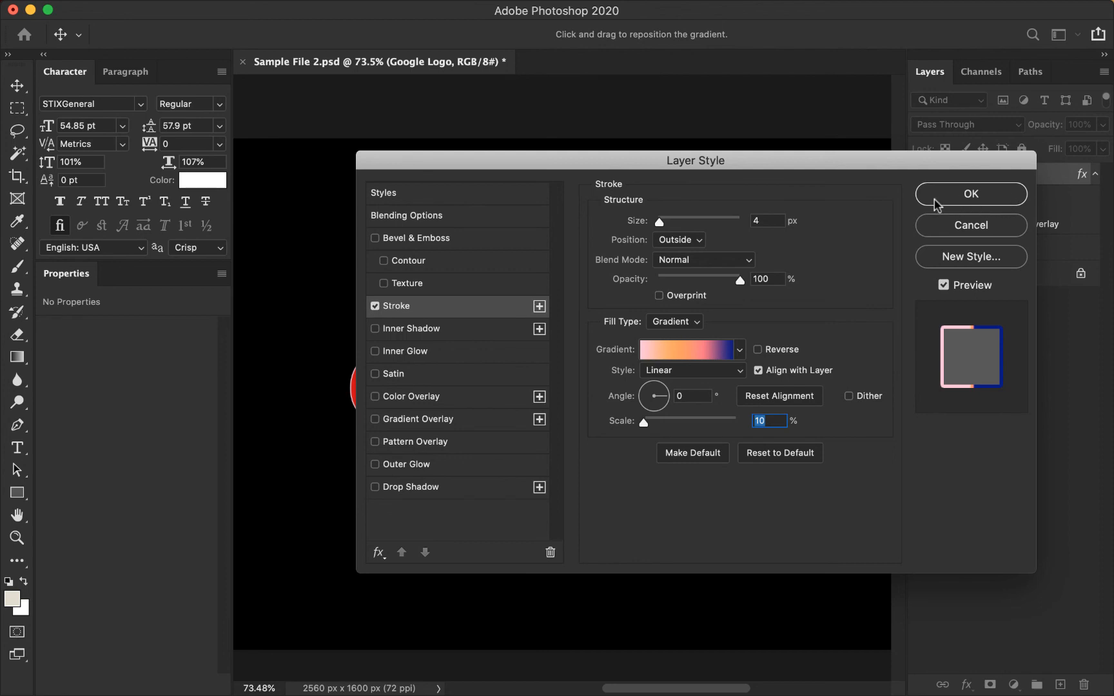
{"action": "left_click", "coordinate": [936, 204]}
{"action": "left_click", "coordinate": [663, 306]}
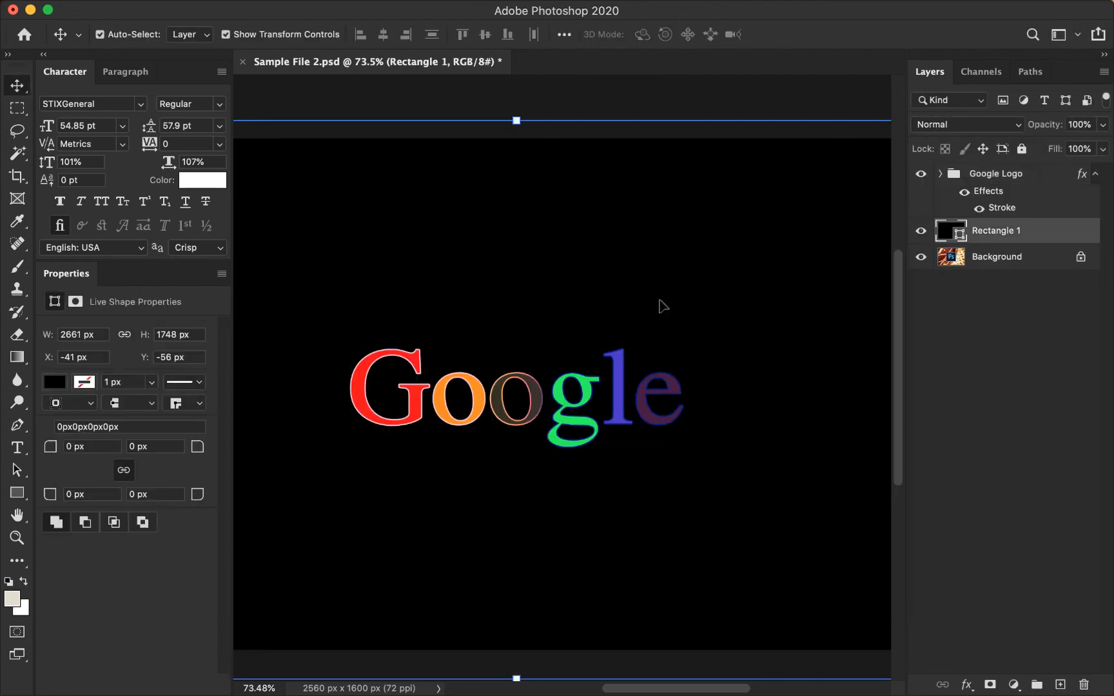
{"action": "scroll", "coordinate": [663, 306], "scroll_direction": "down", "scroll_amount": 3}
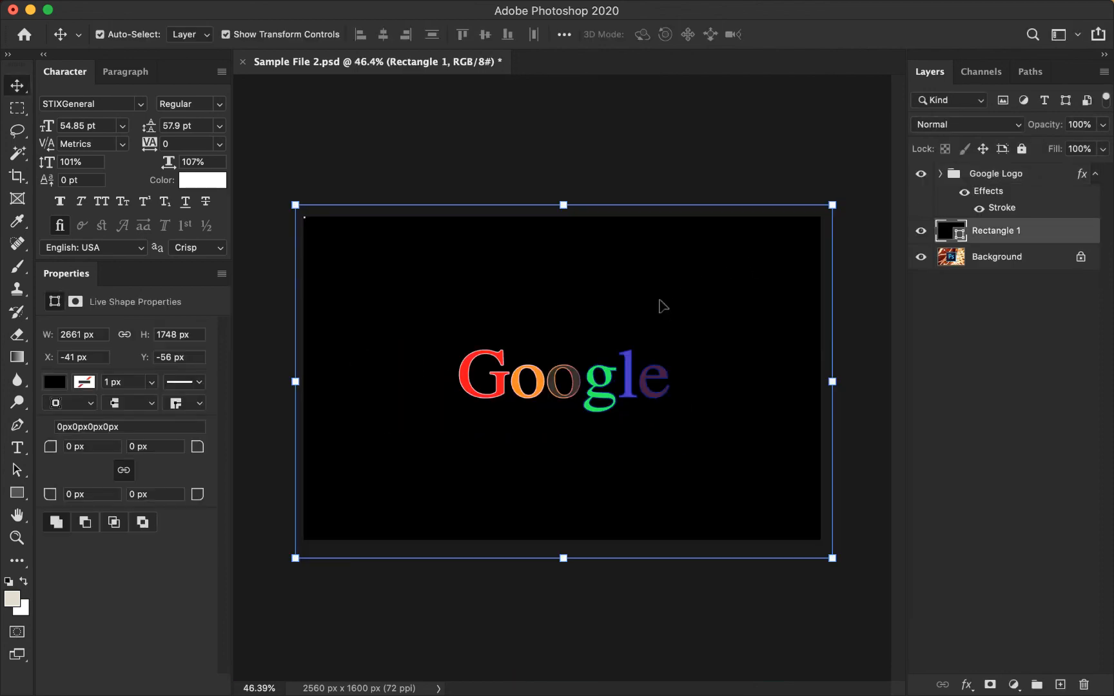
{"action": "left_click", "coordinate": [478, 394]}
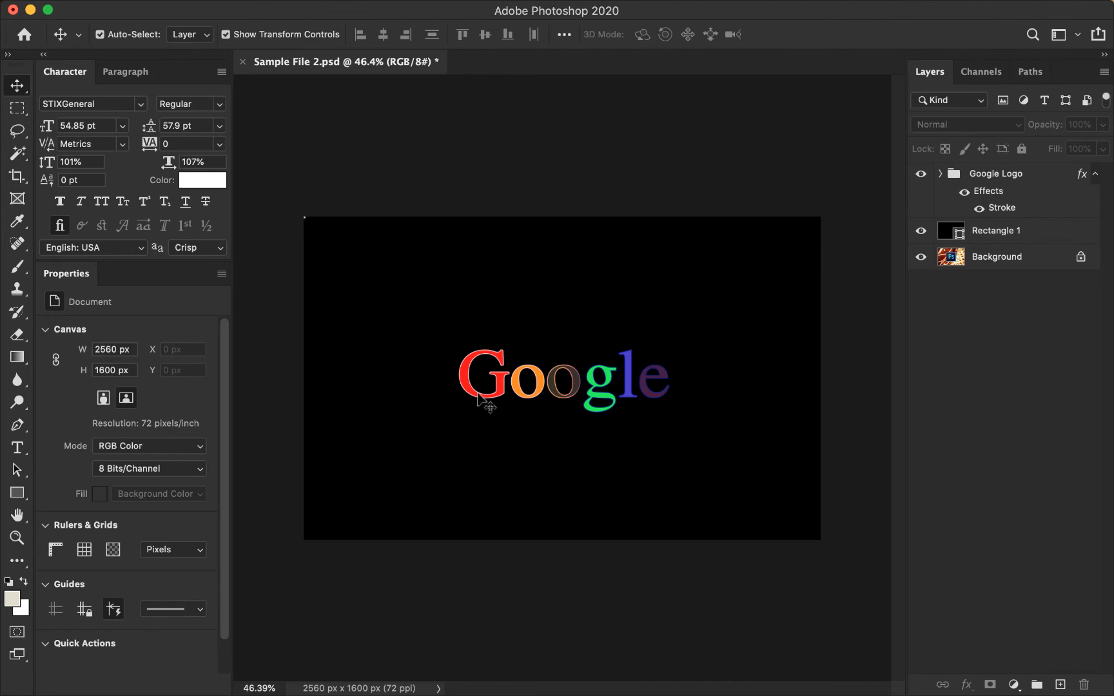